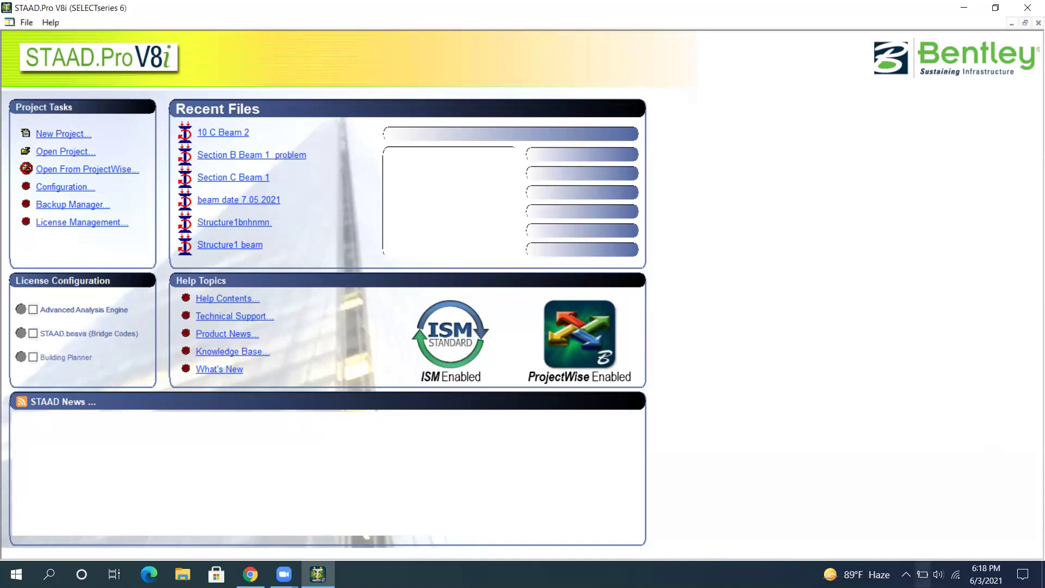
left_click(939, 574)
left_click(1000, 544)
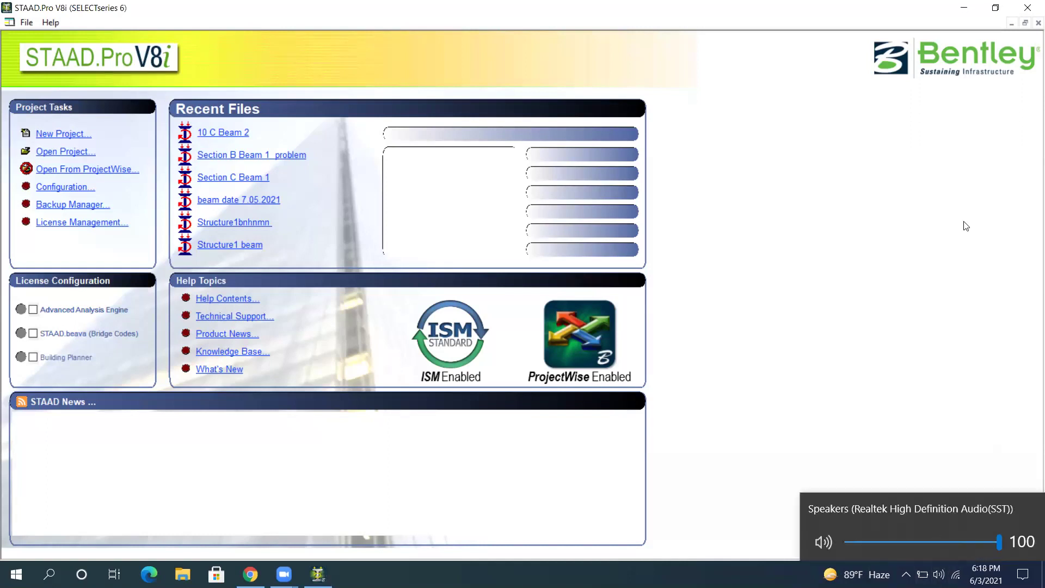
left_click(939, 574)
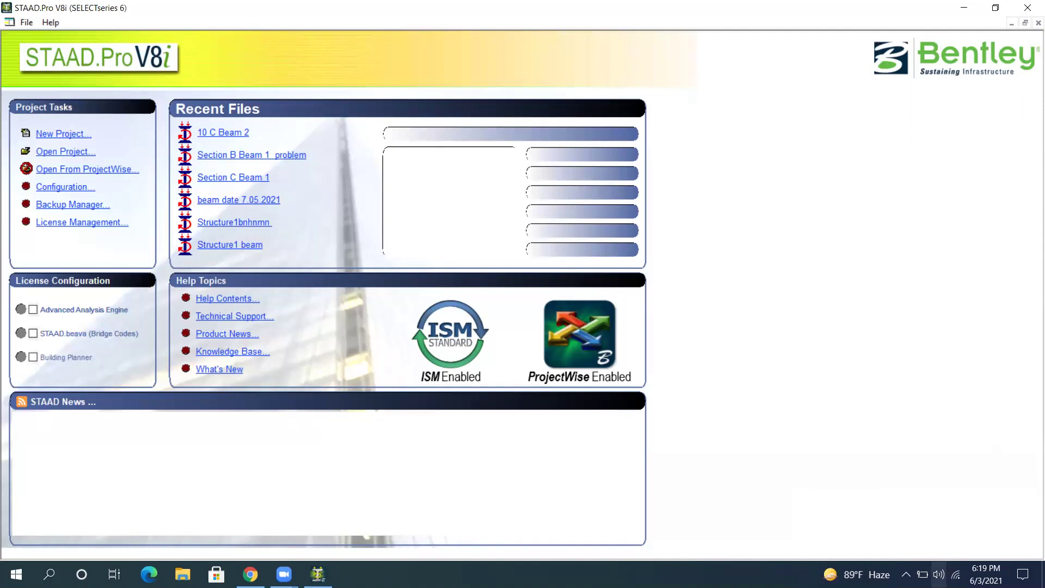
left_click(938, 575)
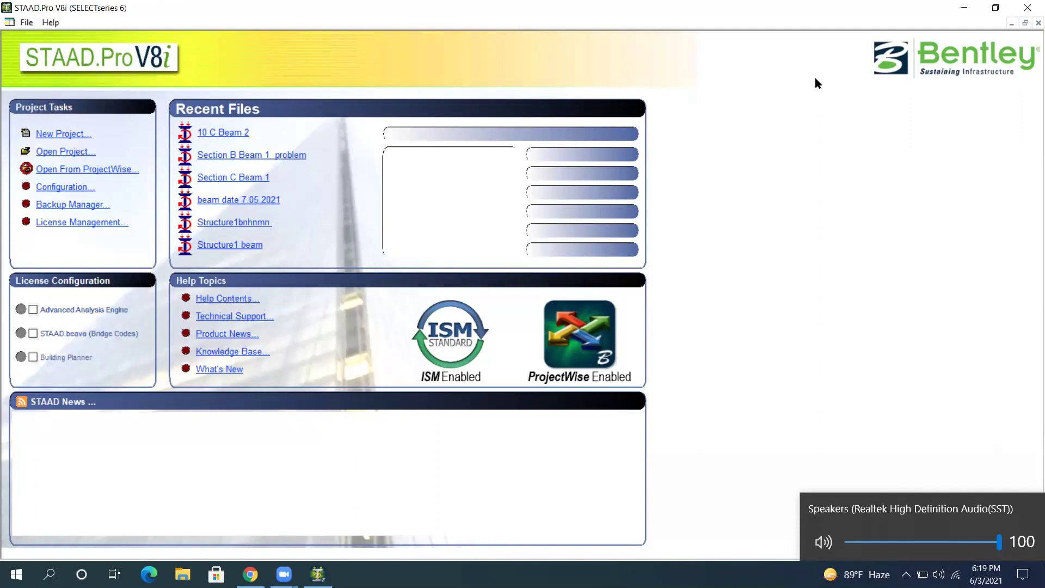
left_click(617, 54)
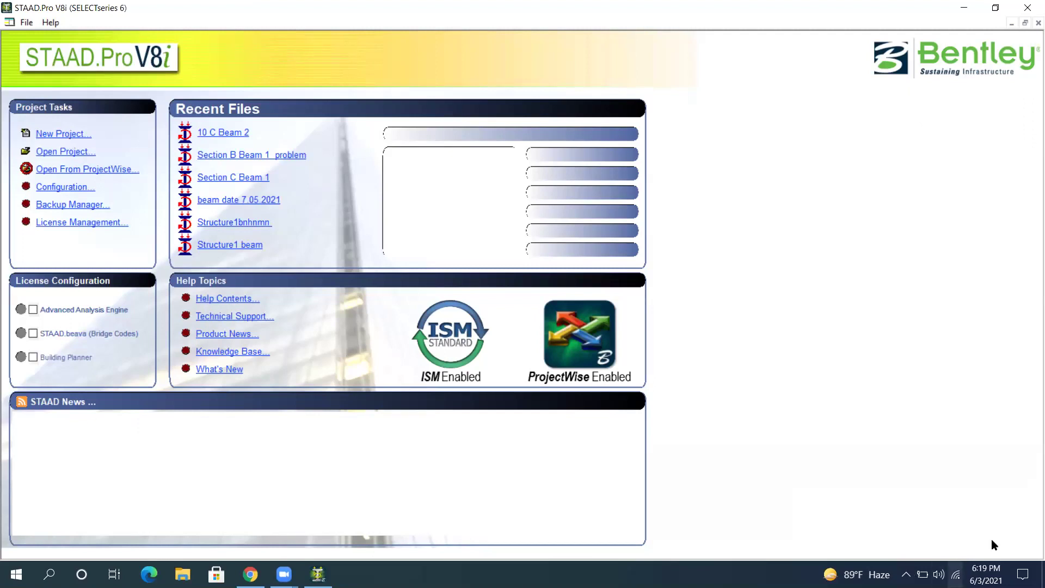
left_click(939, 574)
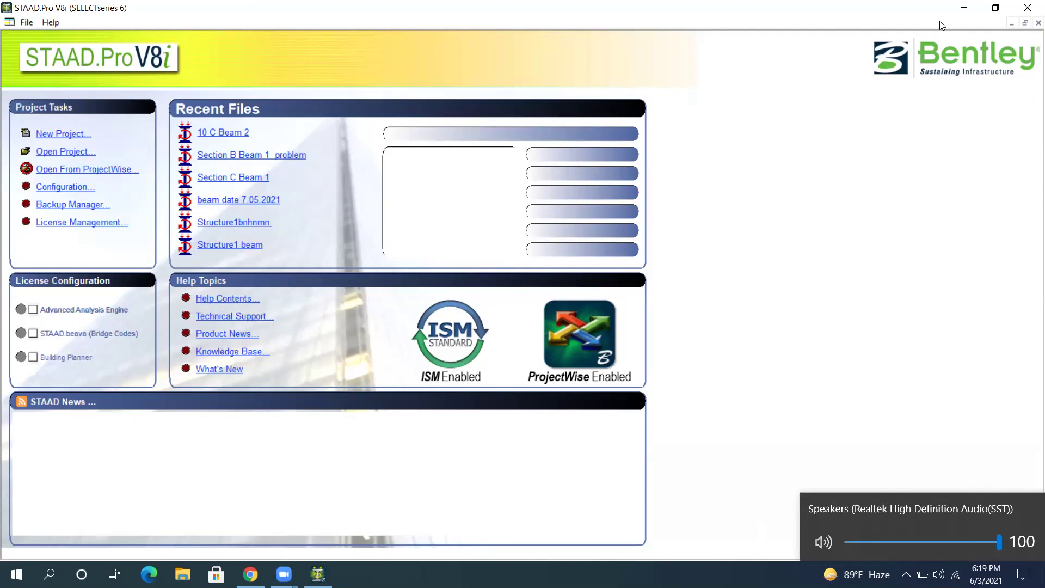
scroll(999, 547, "down", 3)
scroll(1002, 544, "up", 3)
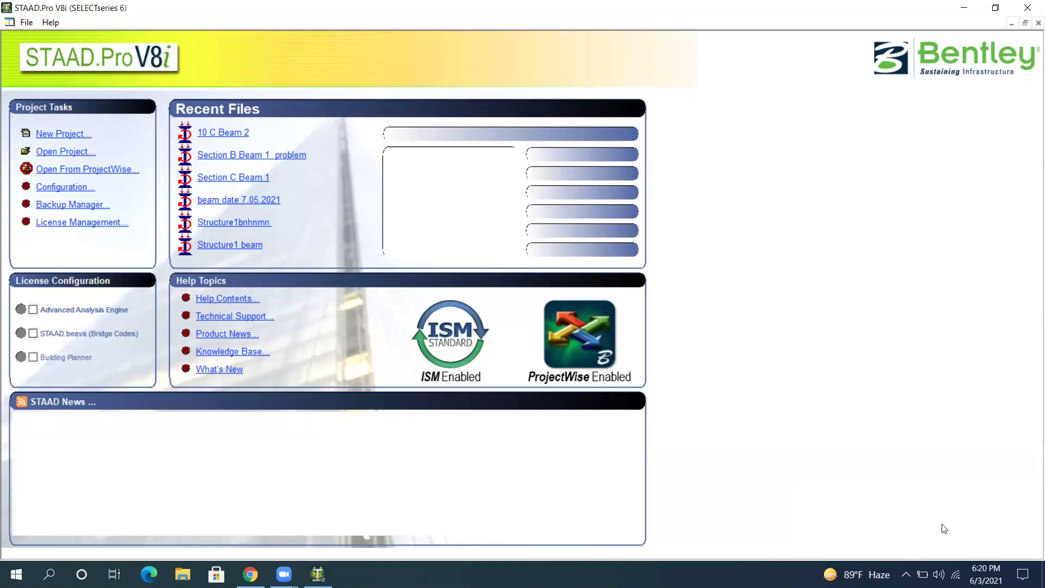
left_click(939, 575)
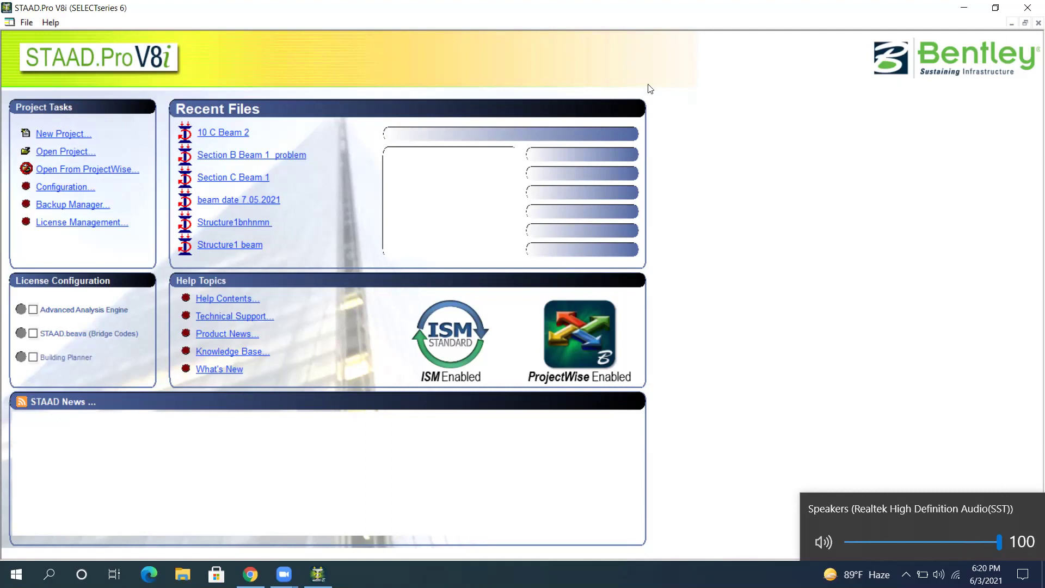
left_click(665, 28)
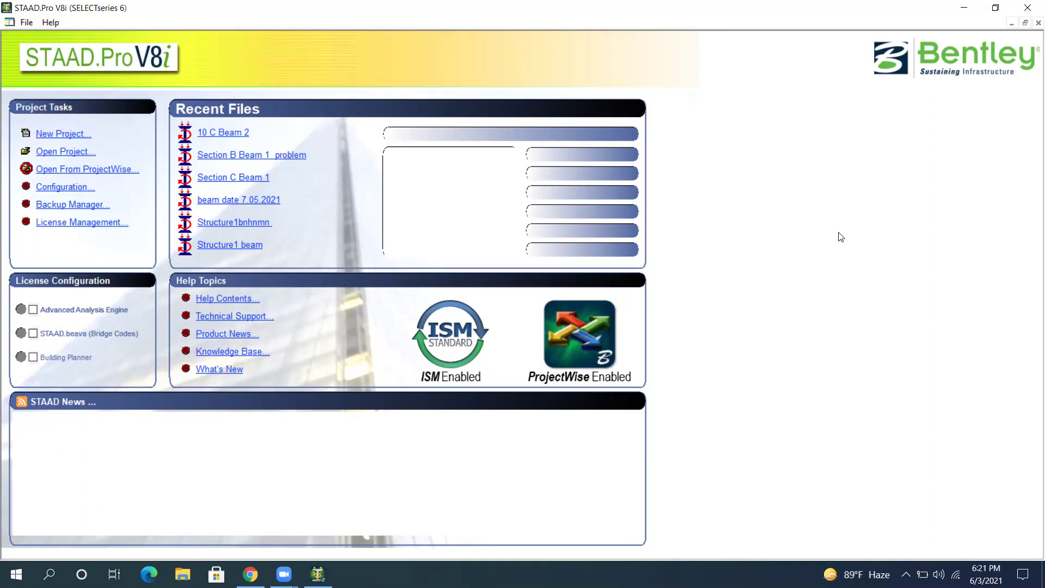
- Start a new project and set the model's structure type to Plane
left_click(76, 137)
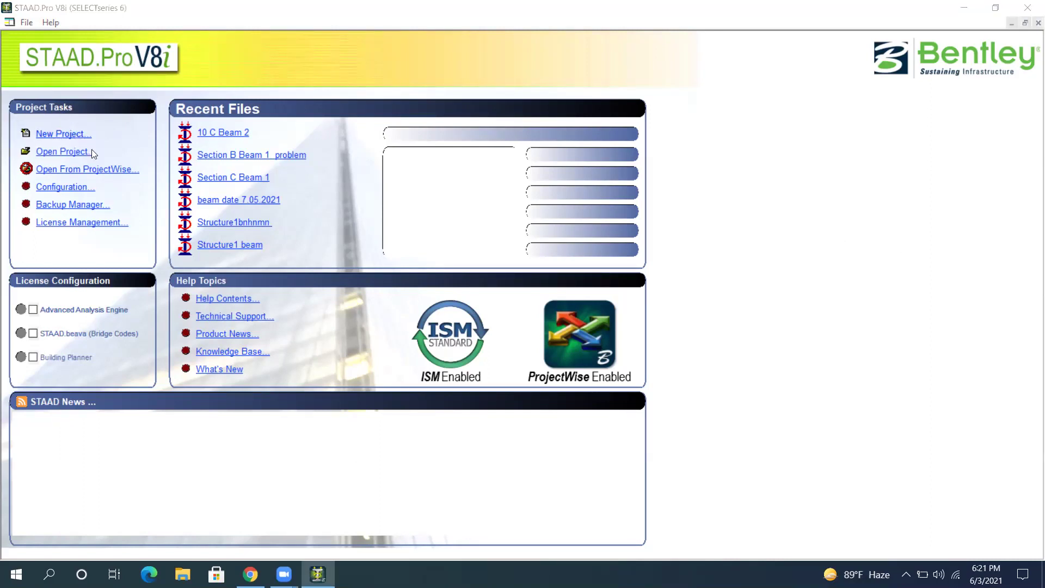
left_click(340, 253)
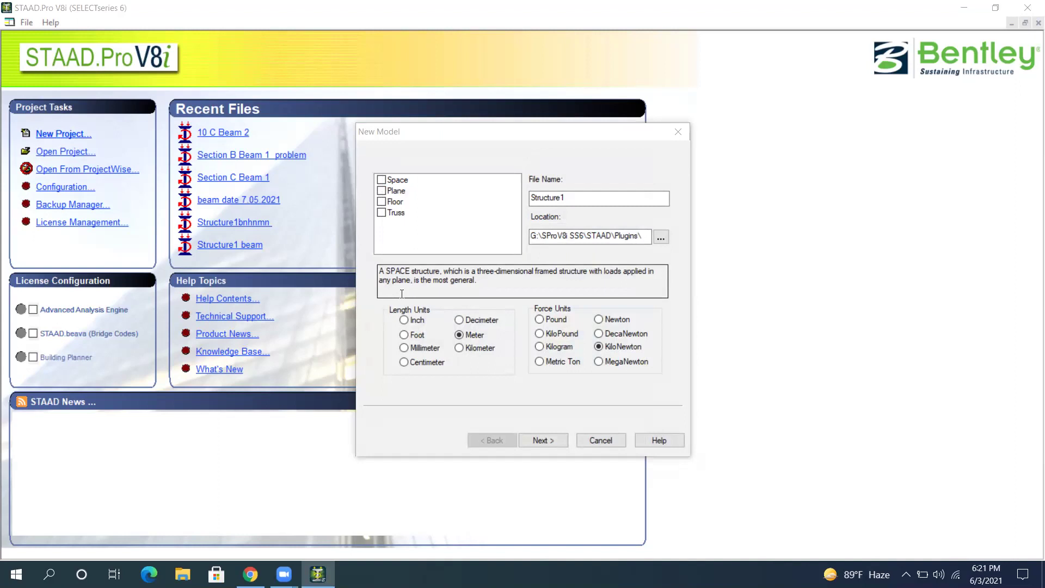
left_click(382, 190)
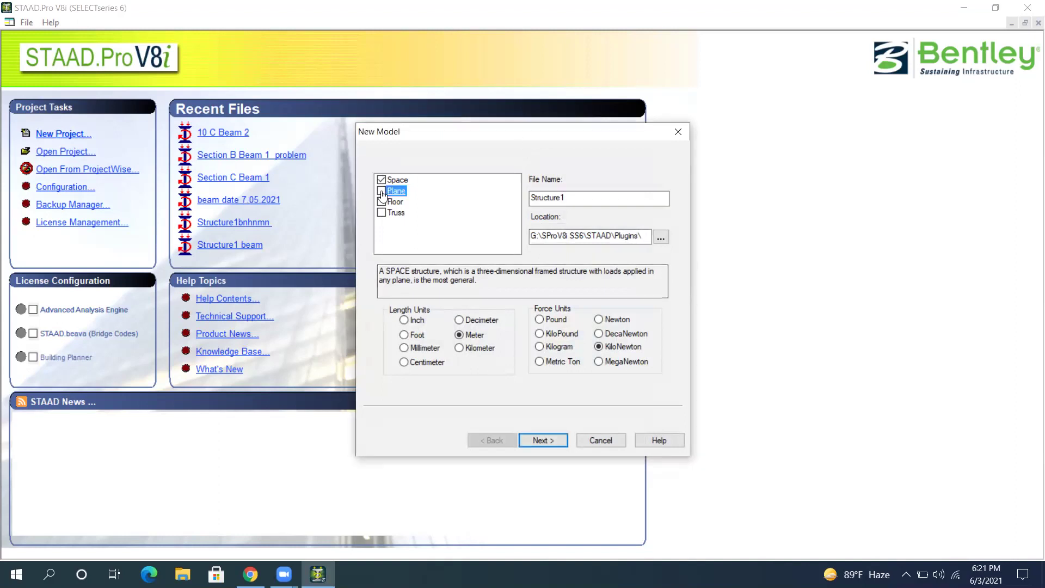
left_click(645, 89)
mouse_move(417, 183)
left_mouse_down()
mouse_move(381, 200)
mouse_move(417, 186)
left_mouse_up()
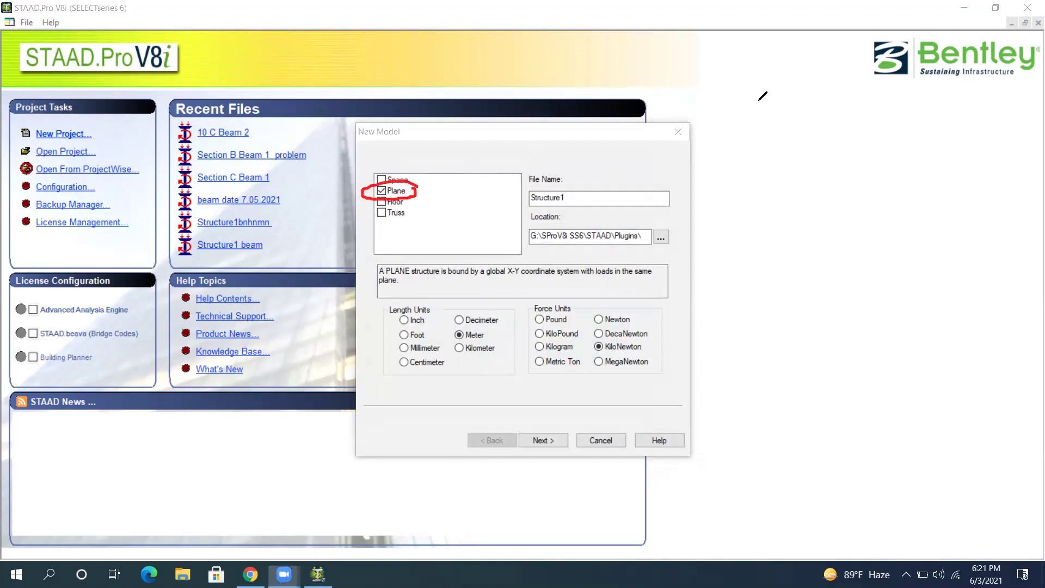
- Name the new model file "Beam 2 Section B"
left_click(619, 197)
key("BackSpace")
key("BackSpace")
key("BackSpace")
key("BackSpace")
key("BackSpace")
key("BackSpace")
key("BackSpace")
key("BackSpace")
key("BackSpace")
key("BackSpace")
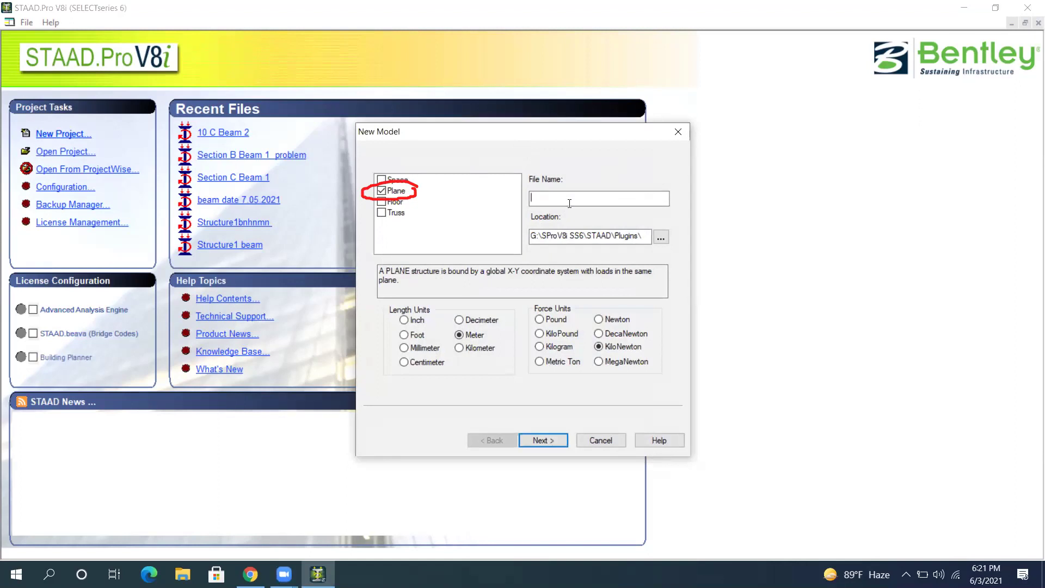
type("Beam 2 Section B")
- Set the units to KiloPound and Foot, accept the base unit notice, and create the model with Add Beam as the starting mode
left_click(541, 334)
left_click(404, 335)
left_click(555, 442)
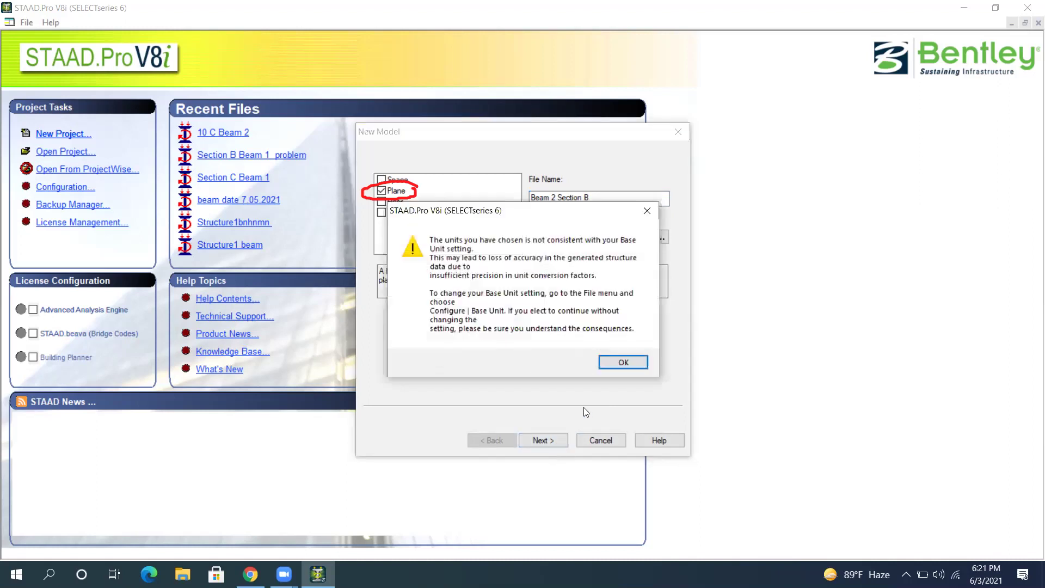
left_click(614, 362)
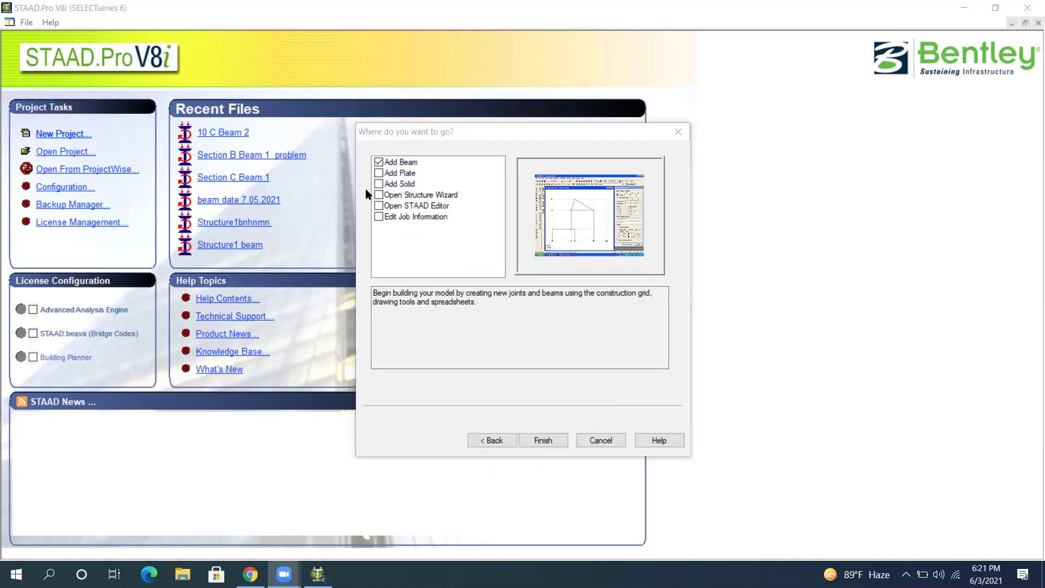
left_click(543, 440)
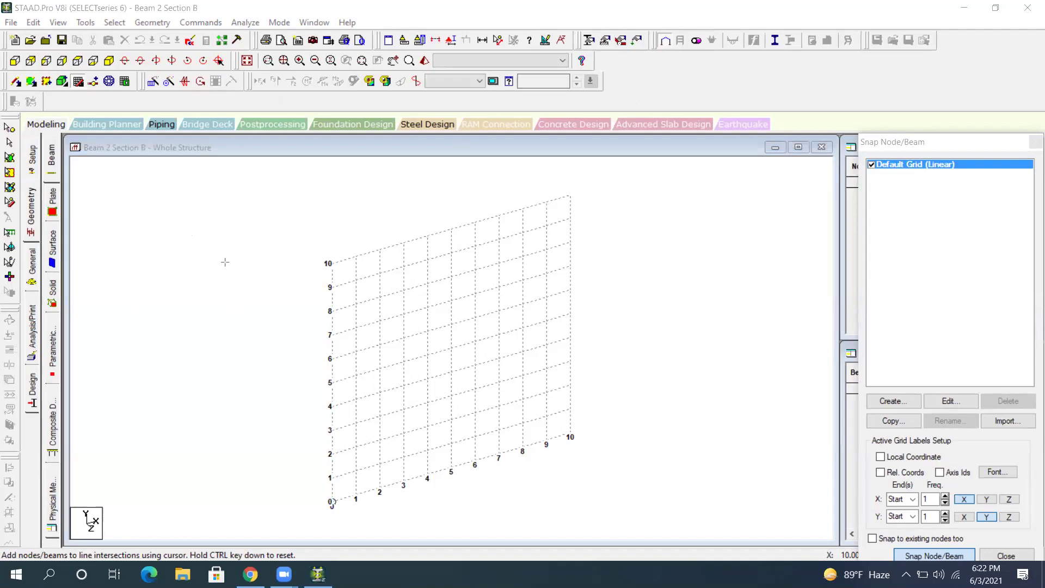
- Annotate the screen with a horizontal beam on a triangular hinge support at one end and a round roller support at the other
mouse_move(185, 227)
left_mouse_down()
mouse_move(502, 250)
mouse_move(648, 226)
left_mouse_up()
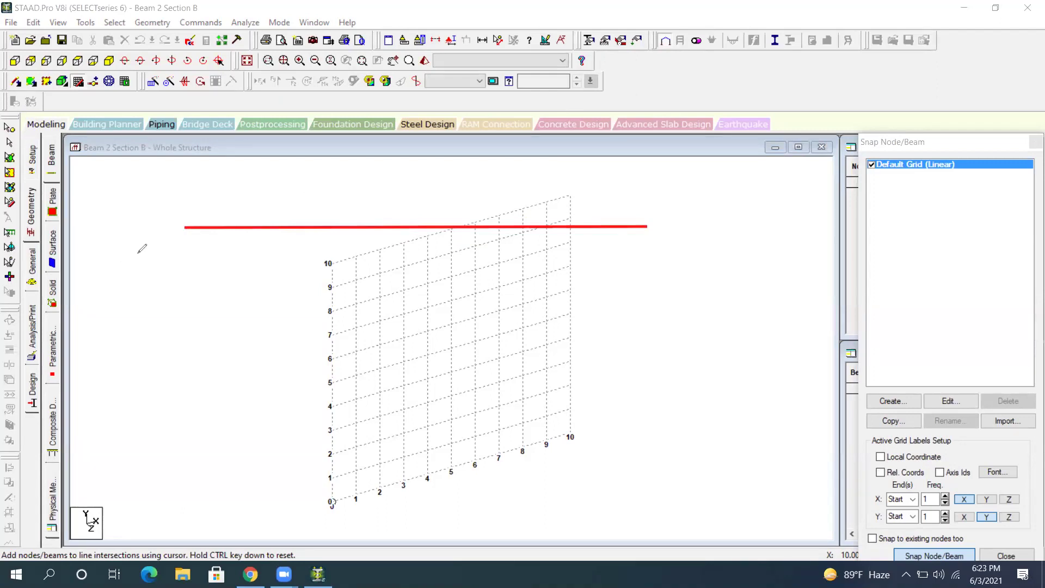
mouse_move(162, 259)
left_mouse_down()
mouse_move(195, 249)
mouse_move(185, 227)
left_mouse_up()
mouse_move(135, 262)
left_mouse_down()
mouse_move(224, 263)
mouse_move(133, 297)
left_mouse_up()
mouse_move(179, 264)
left_mouse_down()
mouse_move(163, 288)
mouse_move(193, 286)
left_mouse_up()
left_click_drag(205, 261, 202, 287)
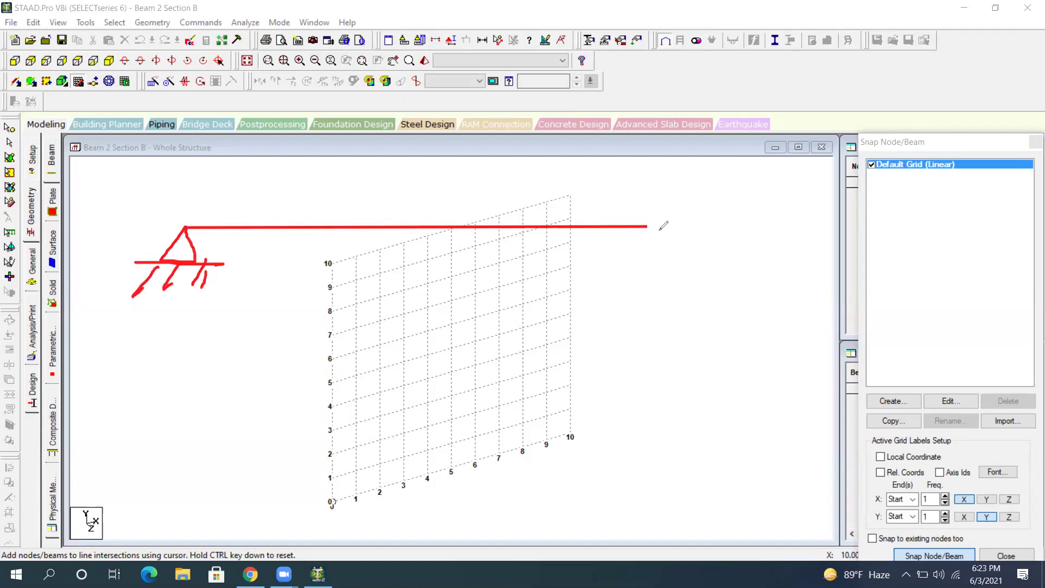
mouse_move(649, 227)
left_mouse_down()
mouse_move(635, 255)
mouse_move(656, 258)
mouse_move(652, 227)
left_mouse_up()
mouse_move(593, 261)
left_mouse_down()
mouse_move(682, 253)
mouse_move(612, 284)
mouse_move(644, 282)
left_mouse_up()
left_click_drag(674, 253, 665, 278)
left_click_drag(584, 290, 623, 261)
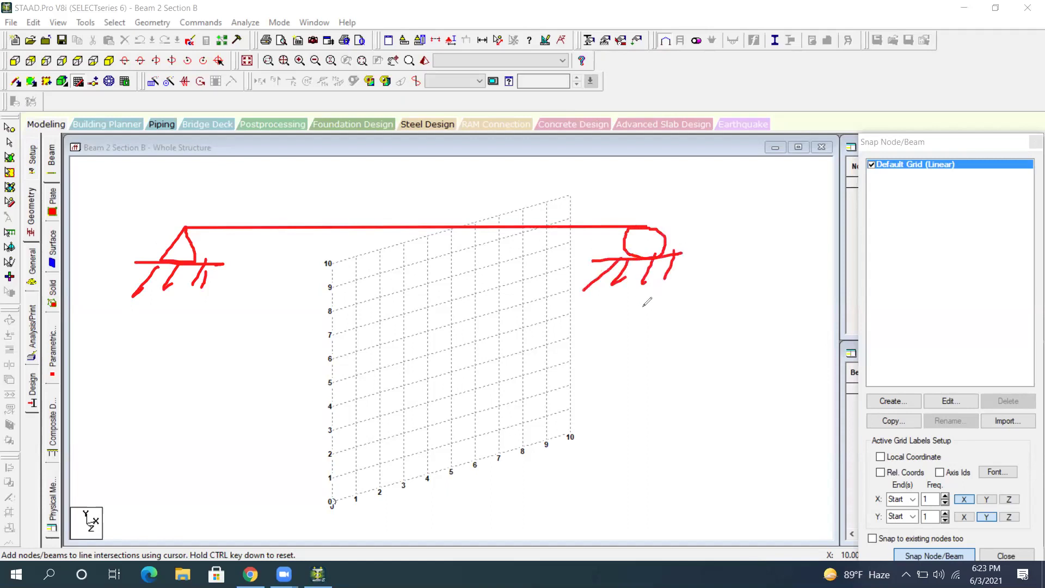
- Annotate the roller-side half of the beam sketch with a distributed load labelled 4 kip/ft
mouse_move(435, 224)
left_mouse_down()
mouse_move(449, 206)
mouse_move(483, 225)
mouse_move(563, 209)
mouse_move(567, 227)
mouse_move(646, 223)
left_mouse_up()
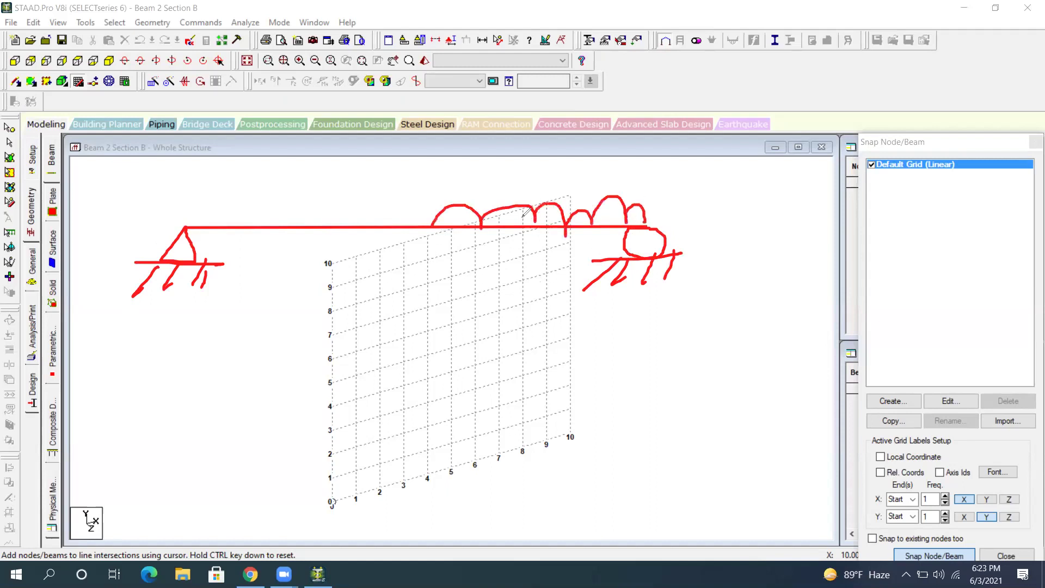
left_click_drag(512, 210, 512, 225)
mouse_move(641, 221)
left_mouse_down()
mouse_move(686, 188)
mouse_move(678, 210)
left_mouse_up()
mouse_move(706, 170)
left_mouse_down()
mouse_move(712, 210)
mouse_move(724, 176)
mouse_move(711, 192)
mouse_move(737, 204)
mouse_move(737, 175)
mouse_move(765, 205)
left_mouse_up()
left_click(737, 177)
mouse_move(819, 159)
left_mouse_down()
mouse_move(794, 200)
mouse_move(817, 176)
mouse_move(844, 192)
mouse_move(847, 174)
left_mouse_up()
left_click_drag(717, 122, 738, 120)
left_click_drag(739, 115, 741, 161)
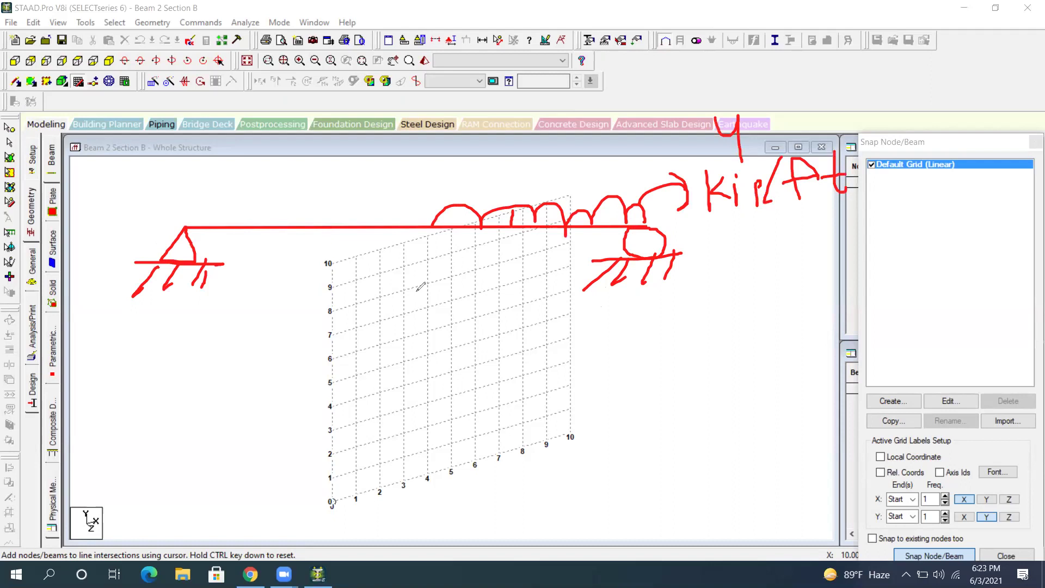
- Mark the middle of the beam sketch and label the lengths on either side of it 2'
left_click_drag(428, 275, 429, 282)
mouse_move(300, 286)
left_mouse_down()
mouse_move(316, 313)
mouse_move(356, 321)
left_mouse_up()
left_click_drag(365, 255, 363, 271)
left_click_drag(501, 284, 525, 308)
left_click_drag(538, 263, 535, 277)
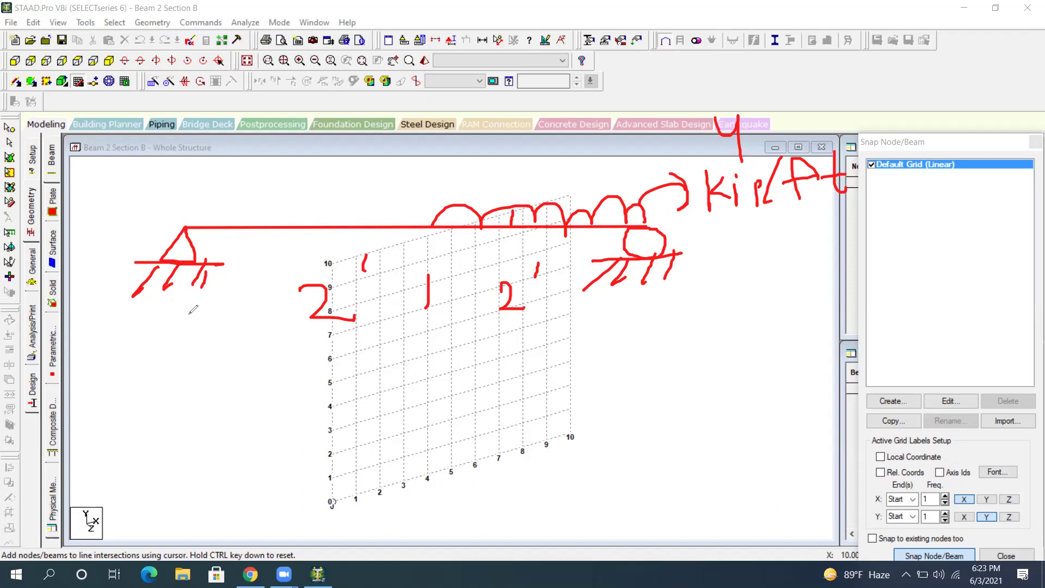
- Label the sketched supports Hinge and Roller, and add arrows to the two 2' dimensions
mouse_move(140, 297)
left_mouse_down()
mouse_move(168, 406)
mouse_move(151, 431)
left_mouse_up()
left_click_drag(193, 374, 194, 420)
mouse_move(224, 360)
left_mouse_down()
mouse_move(222, 420)
mouse_move(232, 398)
mouse_move(235, 412)
mouse_move(271, 406)
mouse_move(286, 420)
mouse_move(299, 381)
left_mouse_up()
left_click(233, 381)
left_click_drag(330, 357, 361, 392)
left_click_drag(654, 269, 651, 420)
left_click_drag(683, 357, 683, 417)
mouse_move(679, 373)
left_mouse_down()
mouse_move(677, 400)
mouse_move(702, 409)
mouse_move(708, 396)
mouse_move(729, 408)
left_mouse_up()
left_click_drag(743, 356, 742, 406)
mouse_move(754, 384)
left_mouse_down()
mouse_move(773, 365)
mouse_move(785, 381)
left_mouse_up()
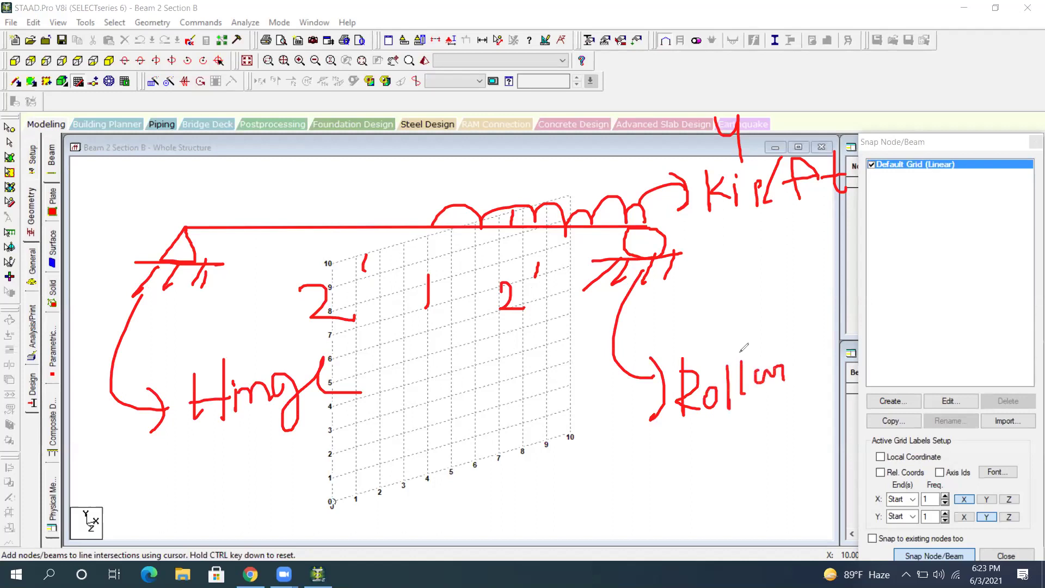
mouse_move(394, 287)
left_mouse_down()
mouse_move(423, 279)
mouse_move(424, 306)
mouse_move(435, 289)
mouse_move(474, 311)
left_mouse_up()
mouse_move(561, 298)
left_mouse_down()
mouse_move(597, 293)
mouse_move(564, 325)
left_mouse_up()
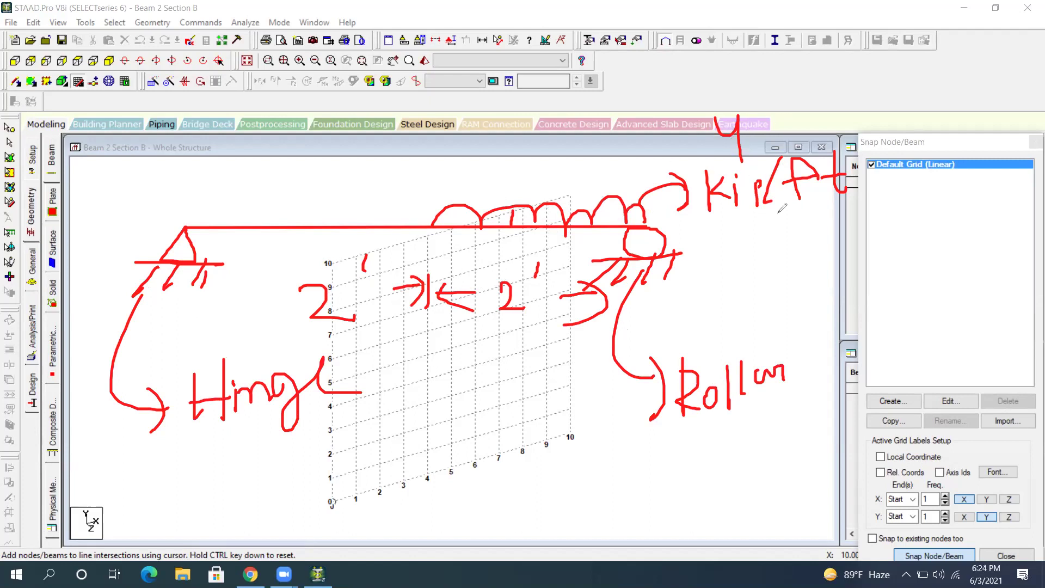
- Sketch the beam's rectangular cross-section labelled with 12" dimensions, and clear all annotations from the screen
left_click_drag(808, 235, 806, 322)
mouse_move(810, 234)
left_mouse_down()
mouse_move(877, 235)
mouse_move(878, 324)
left_mouse_up()
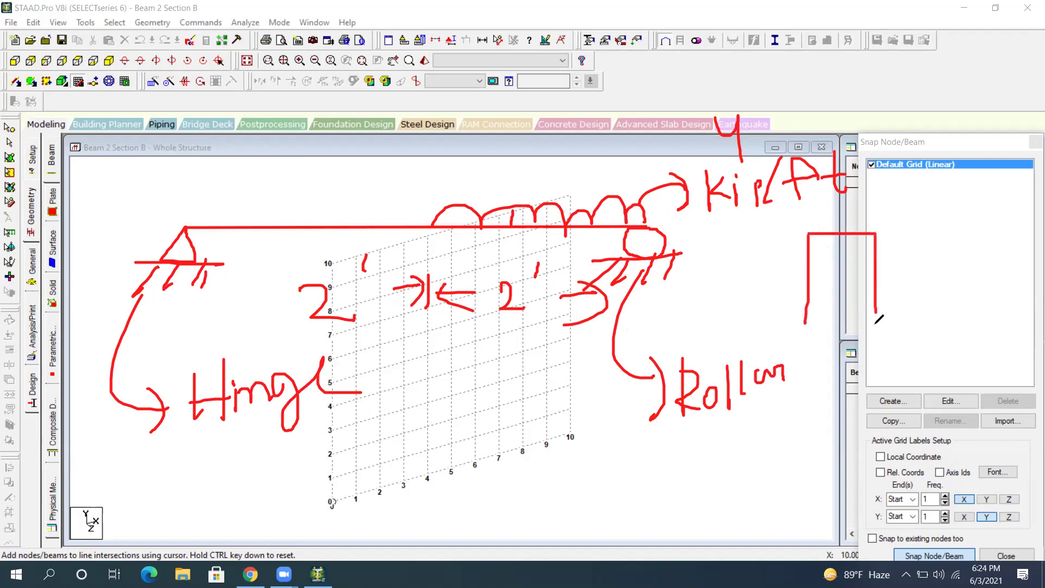
left_click_drag(807, 324, 878, 323)
mouse_move(839, 206)
left_mouse_down()
mouse_move(839, 240)
mouse_move(869, 231)
left_mouse_up()
mouse_move(887, 201)
left_mouse_down()
mouse_move(891, 273)
mouse_move(896, 256)
mouse_move(906, 277)
left_mouse_up()
left_click_drag(912, 248, 916, 262)
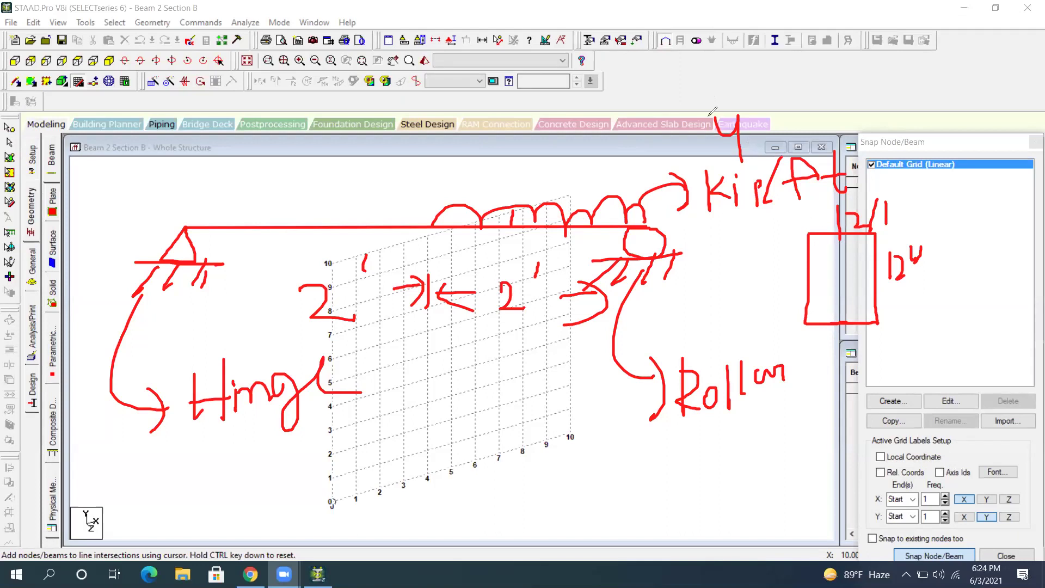
key("e")
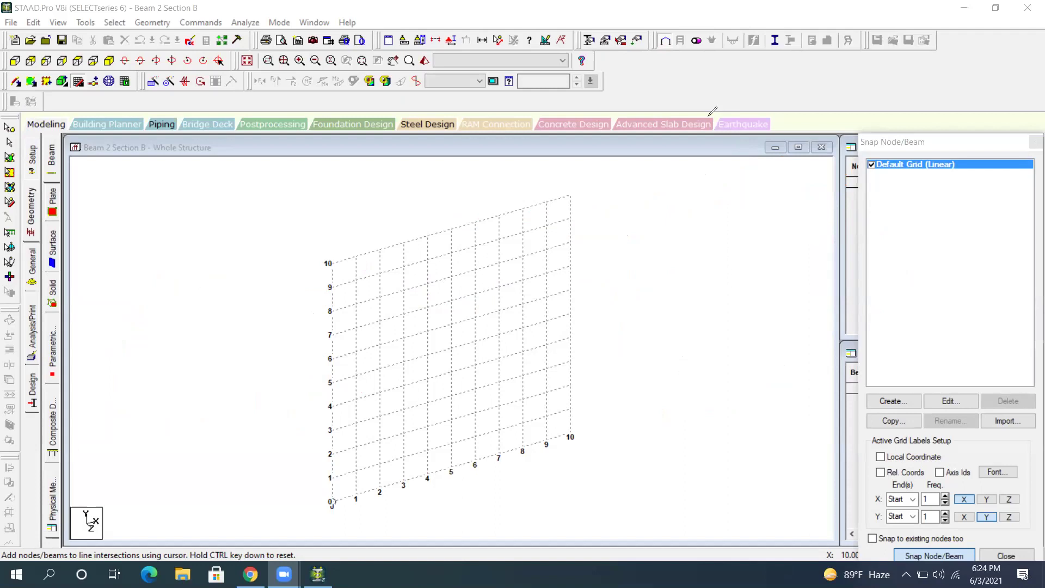
- Circle the default grid and trace its X and Y axes with annotation strokes
mouse_move(624, 188)
left_mouse_down()
mouse_move(502, 528)
mouse_move(619, 321)
mouse_move(632, 197)
left_mouse_up()
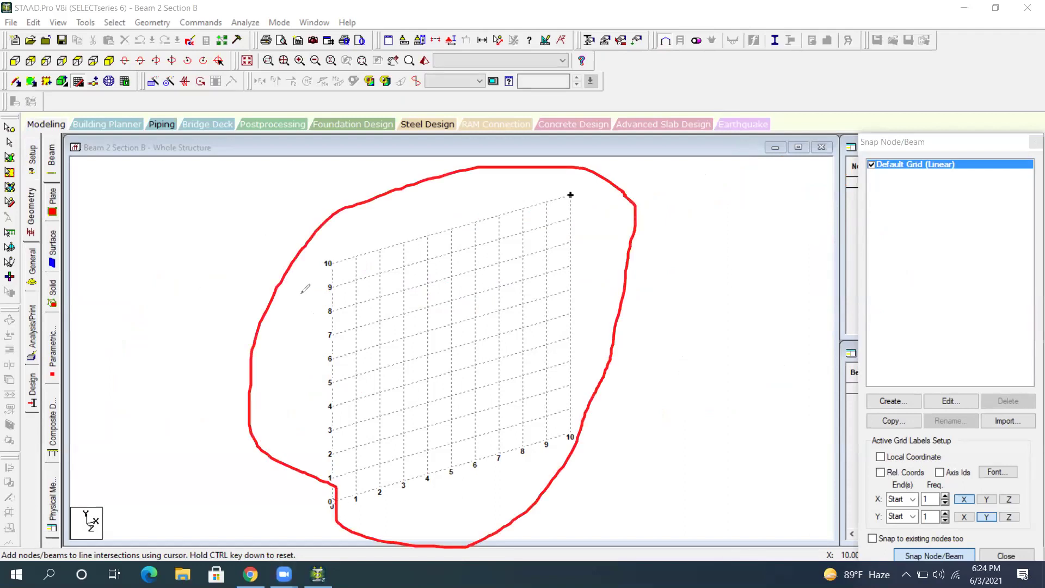
mouse_move(329, 264)
left_mouse_down()
mouse_move(321, 471)
mouse_move(331, 499)
mouse_move(648, 473)
left_mouse_up()
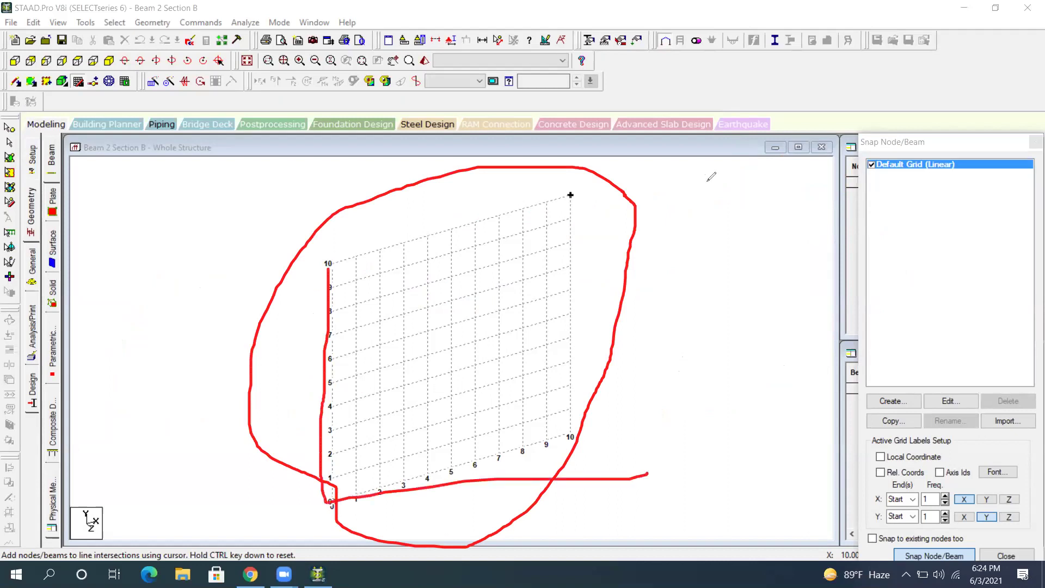
left_click(334, 265)
mouse_move(335, 362)
left_mouse_down()
mouse_move(321, 510)
mouse_move(607, 478)
left_mouse_up()
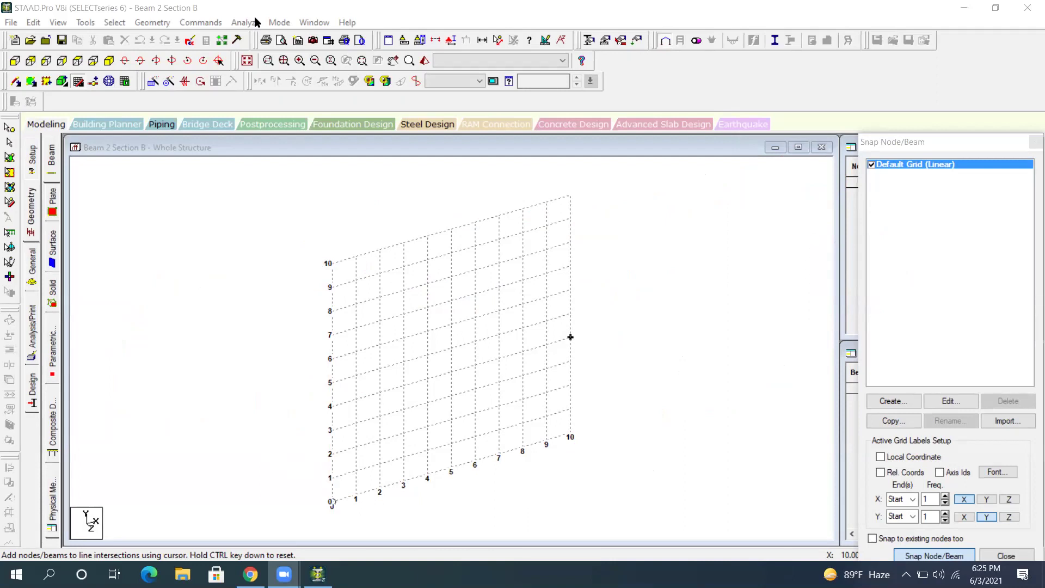
- Switch the model view to look straight at the X-Y grid from the +Z direction
left_click(14, 62)
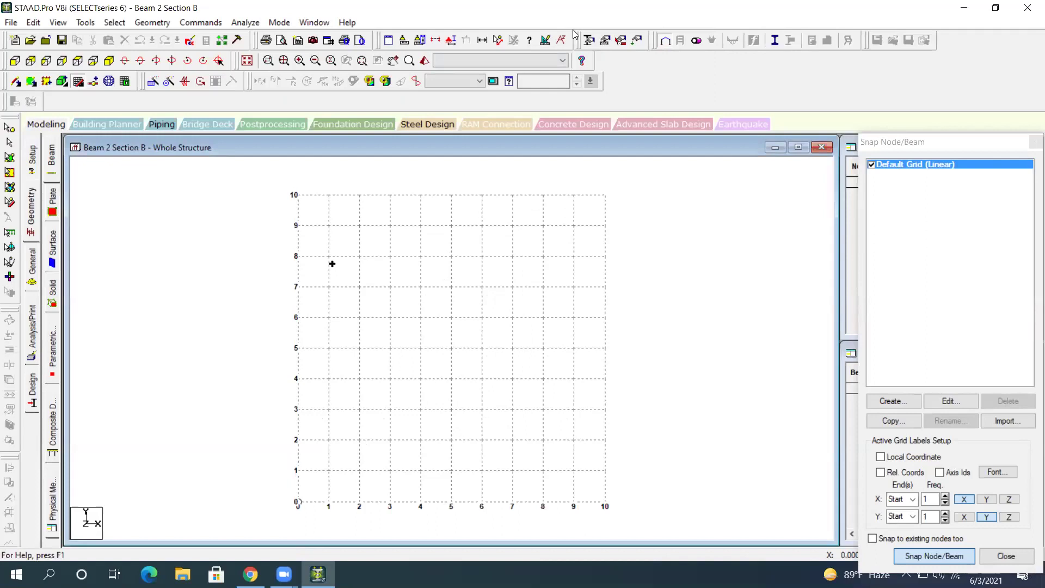
- Circle the view-from-Z command, annotate it "View from Z axis", and clear the annotations
mouse_move(32, 43)
left_mouse_down()
mouse_move(25, 79)
mouse_move(136, 199)
mouse_move(144, 236)
left_mouse_up()
mouse_move(156, 197)
left_mouse_down()
mouse_move(185, 231)
mouse_move(190, 198)
left_mouse_up()
left_click_drag(206, 217, 215, 236)
left_click(204, 210)
left_click_drag(244, 208, 261, 192)
mouse_move(163, 294)
left_mouse_down()
mouse_move(183, 255)
mouse_move(180, 275)
left_mouse_up()
mouse_move(181, 295)
left_mouse_down()
mouse_move(210, 272)
mouse_move(252, 278)
left_mouse_up()
mouse_move(90, 349)
left_mouse_down()
mouse_move(125, 382)
mouse_move(125, 362)
left_mouse_up()
left_click_drag(188, 347, 192, 372)
mouse_move(197, 361)
left_mouse_down()
mouse_move(221, 344)
mouse_move(218, 368)
mouse_move(235, 339)
mouse_move(243, 360)
left_mouse_up()
left_click(233, 326)
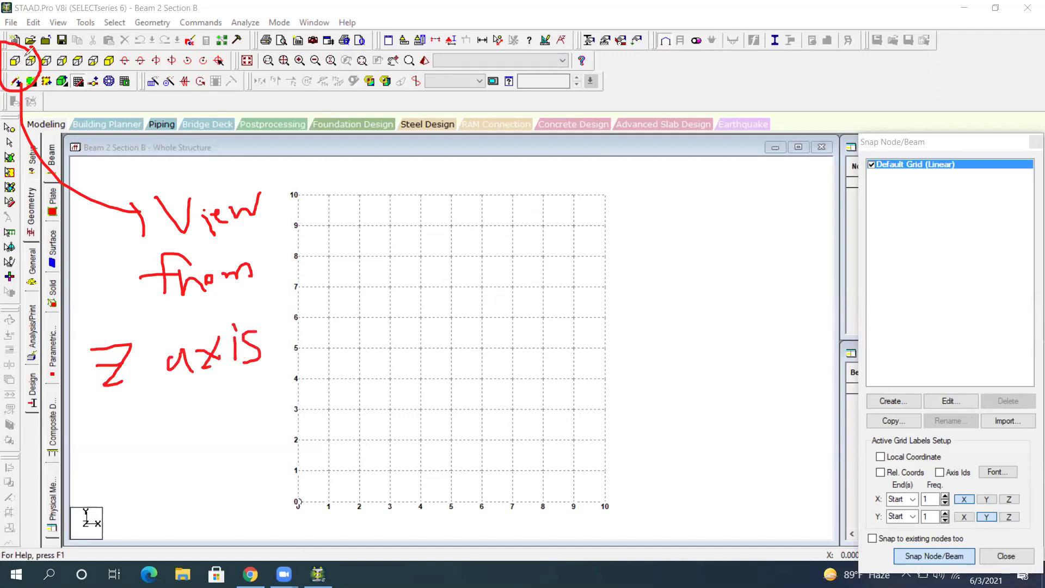
left_click_drag(7, 106, 19, 93)
mouse_move(28, 48)
left_mouse_down()
mouse_move(37, 70)
mouse_move(28, 83)
left_mouse_up()
key("e")
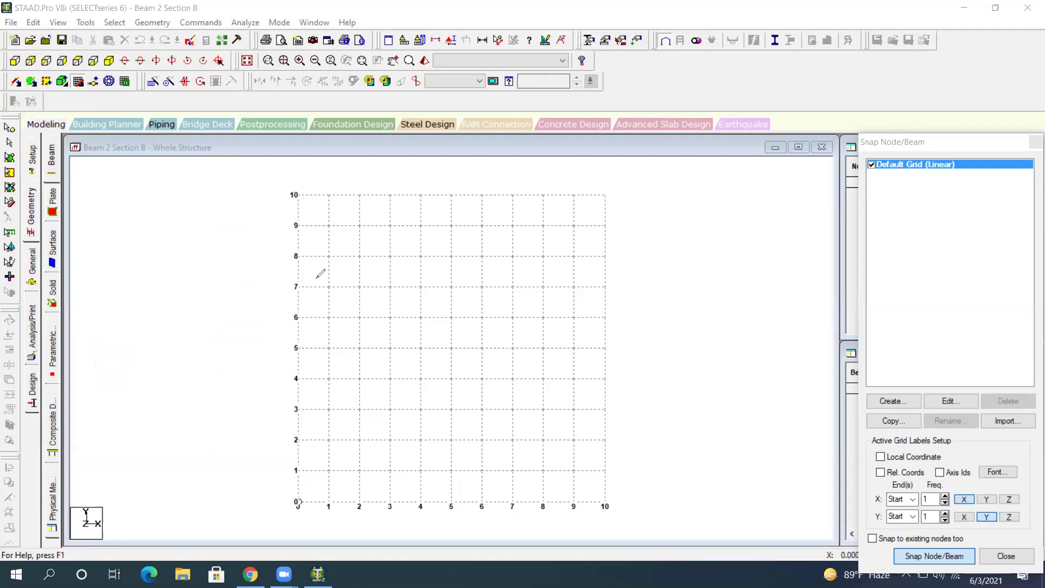
- Open the default grid's settings for editing, mark the far ends of its Y and X axes, and clear the marks
left_click(961, 404)
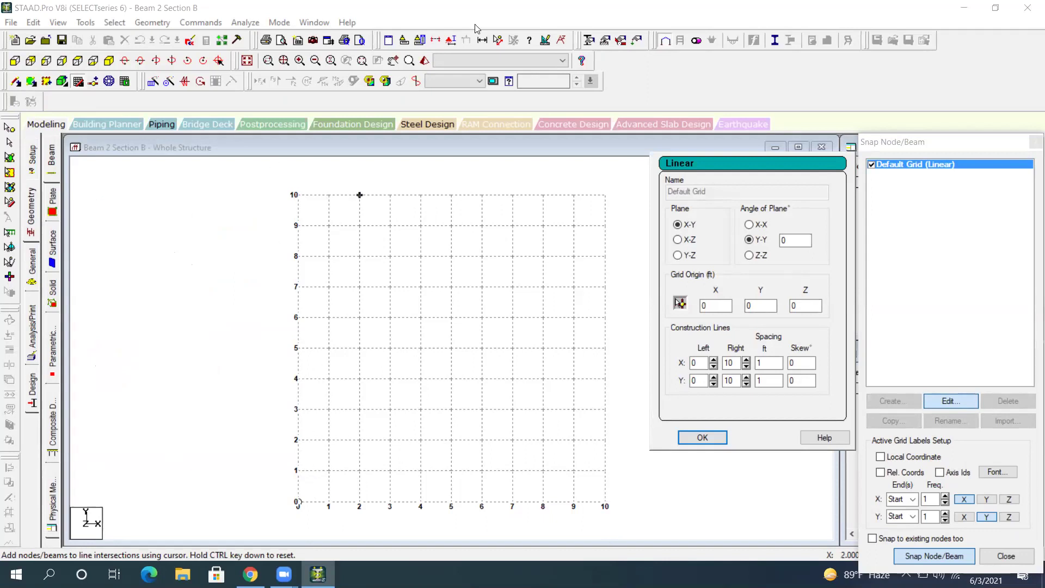
left_click_drag(289, 182, 285, 184)
left_click_drag(614, 496, 631, 496)
key("e")
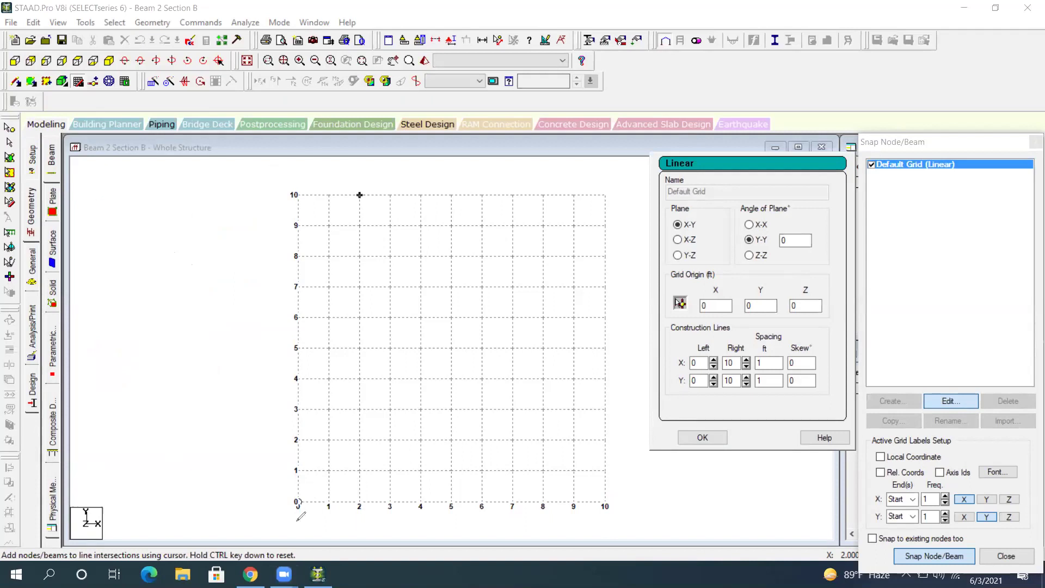
- Tick off the intervals along the X axis, write "10 x 1 = 10", clear the annotations, and accept the grid settings
mouse_move(308, 508)
left_mouse_down()
mouse_move(408, 509)
mouse_move(440, 522)
mouse_move(467, 525)
left_mouse_up()
mouse_move(677, 484)
left_mouse_down()
mouse_move(680, 520)
mouse_move(689, 507)
mouse_move(738, 510)
left_mouse_up()
left_click_drag(736, 492, 720, 512)
left_click_drag(749, 476, 757, 504)
mouse_move(771, 480)
left_mouse_down()
mouse_move(820, 490)
mouse_move(844, 464)
left_mouse_up()
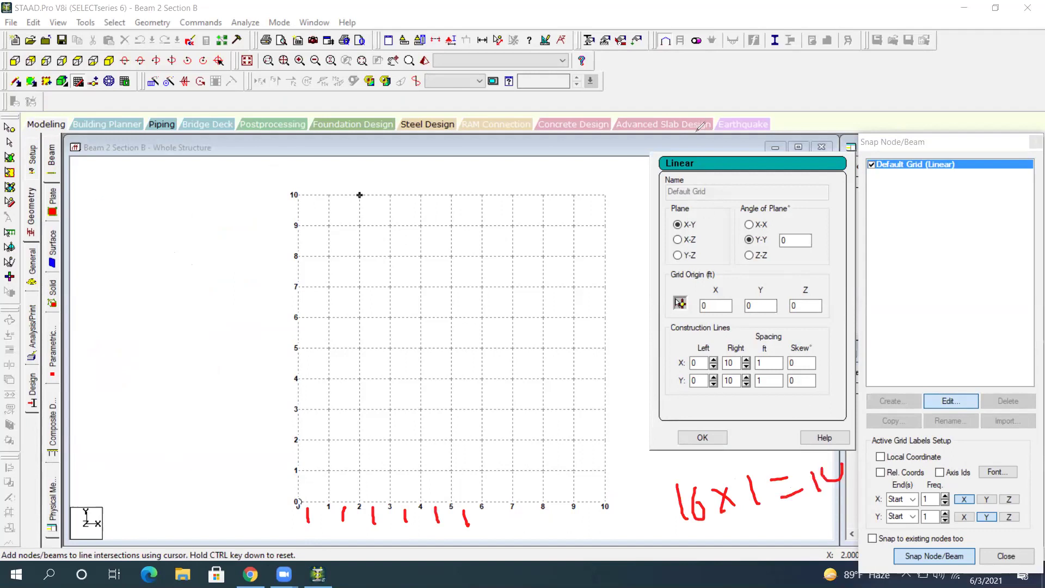
key("e")
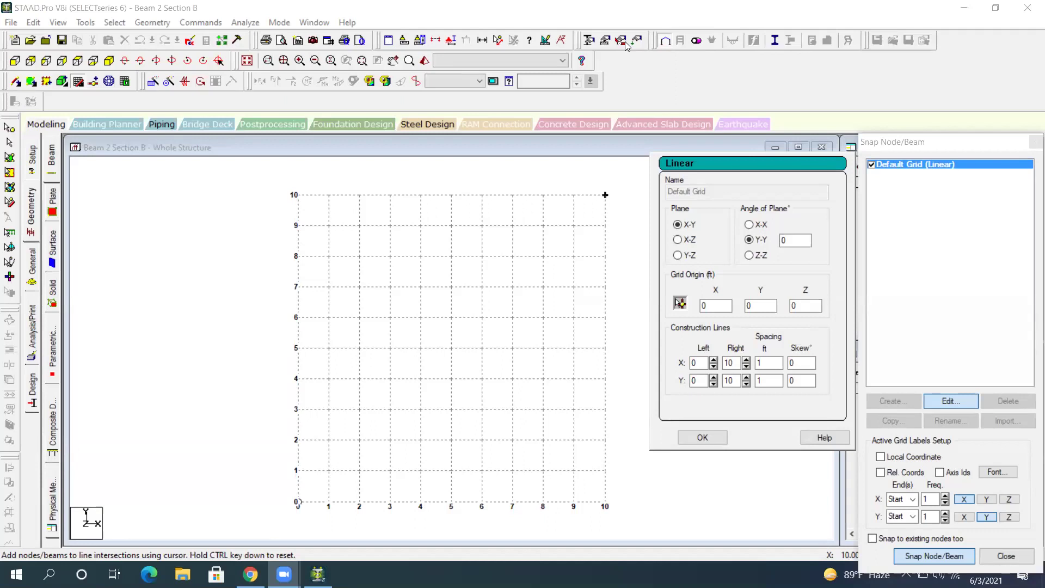
left_click(698, 439)
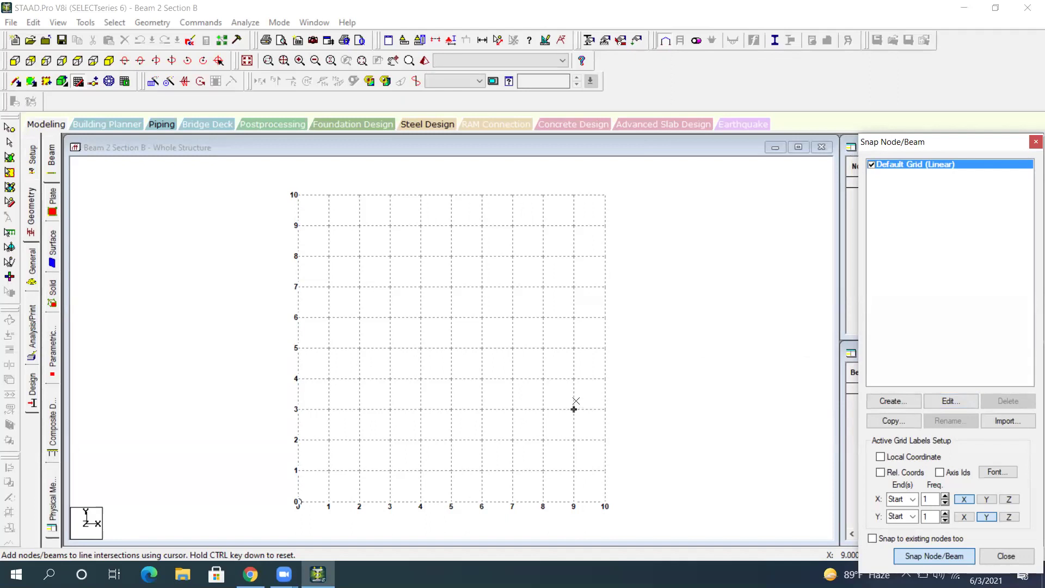
- Draw a 4 ft horizontal beam along the X axis from the origin to X = 4 and end the snapping command
left_click(298, 500)
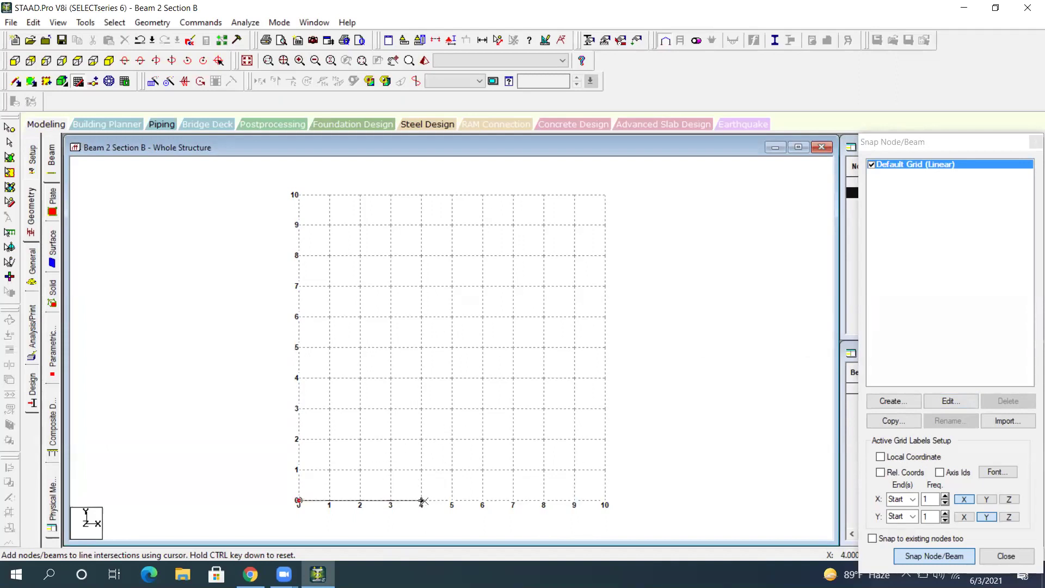
key("ctrl")
left_click(424, 500)
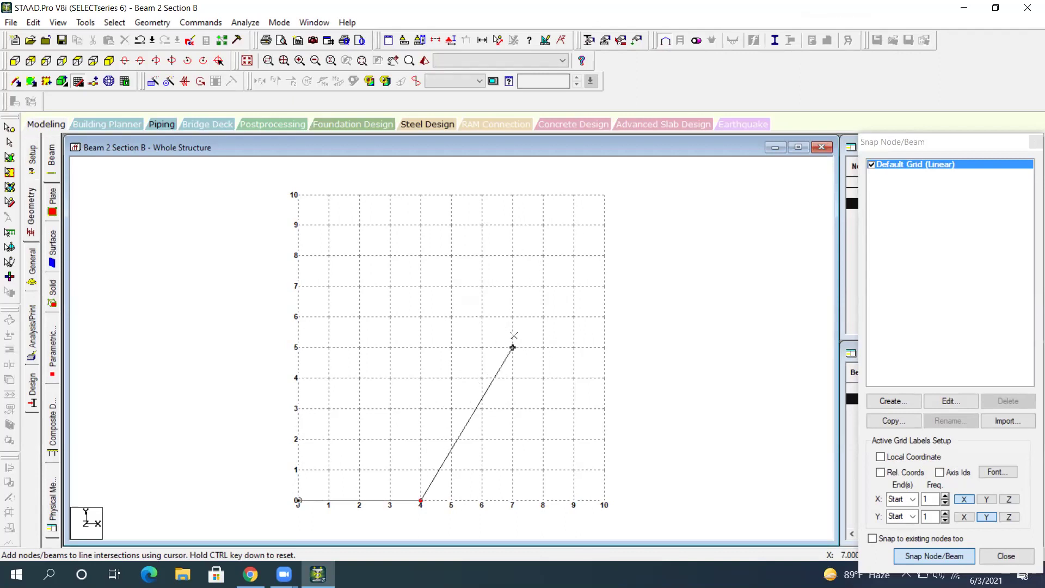
key("Escape")
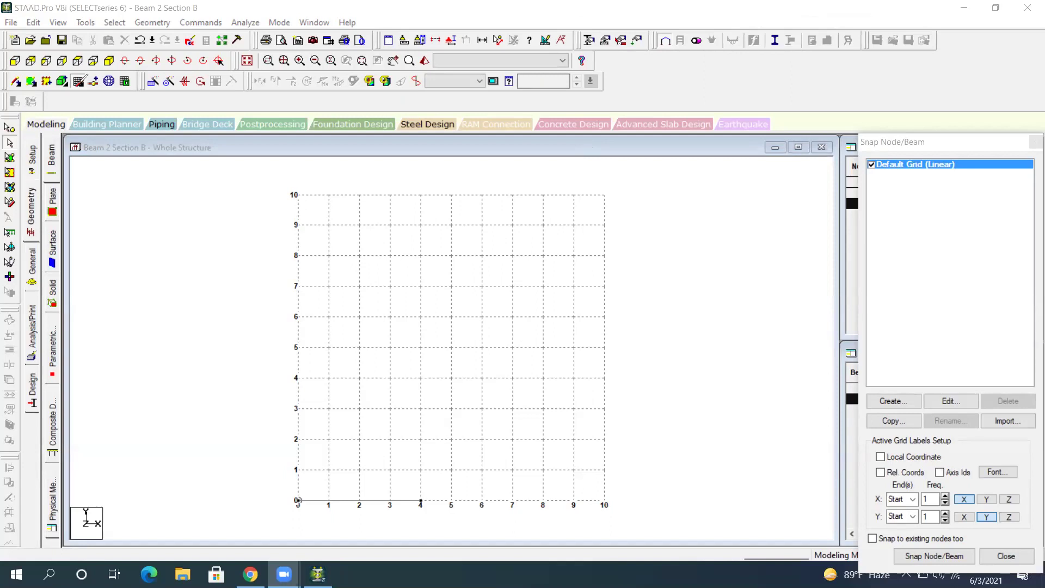
- Turn off the snap grid, marking its toggle command with annotation strokes
mouse_move(87, 76)
left_mouse_down()
mouse_move(64, 96)
mouse_move(82, 100)
mouse_move(89, 74)
left_mouse_up()
left_click(78, 83)
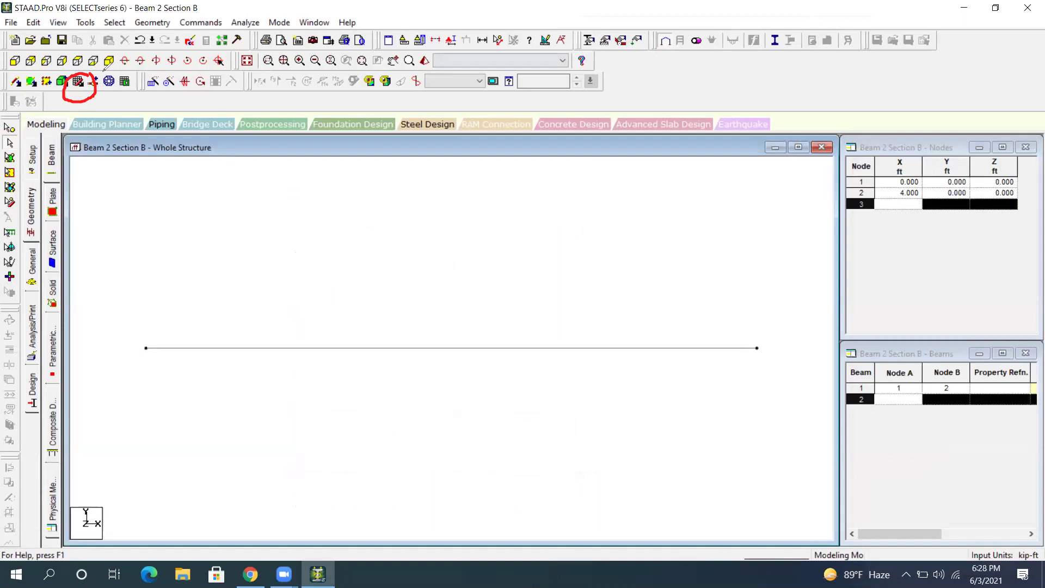
mouse_move(87, 96)
left_mouse_down()
mouse_move(109, 259)
mouse_move(253, 309)
left_mouse_up()
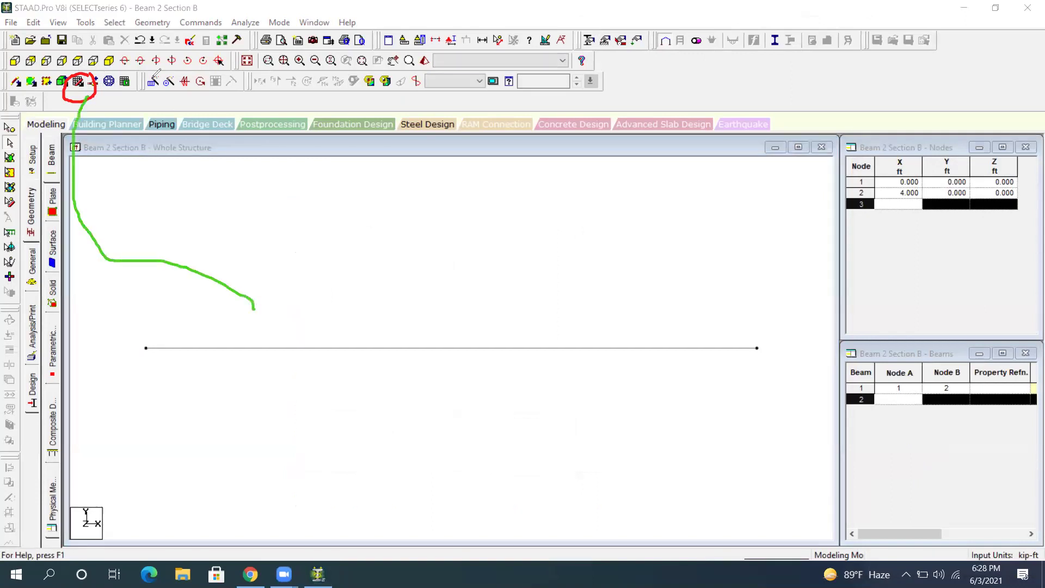
left_click_drag(96, 76, 79, 67)
mouse_move(66, 85)
left_mouse_down()
mouse_move(91, 100)
mouse_move(99, 68)
left_mouse_up()
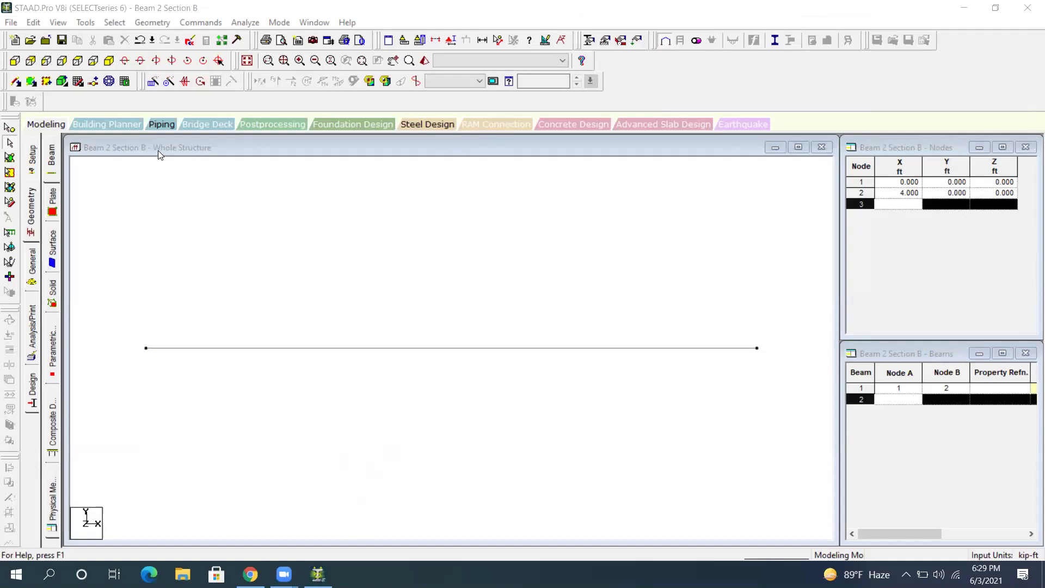
- Open the General Property page, mark the General and Property entries with a linking stroke, and clear the annotation
left_click(32, 267)
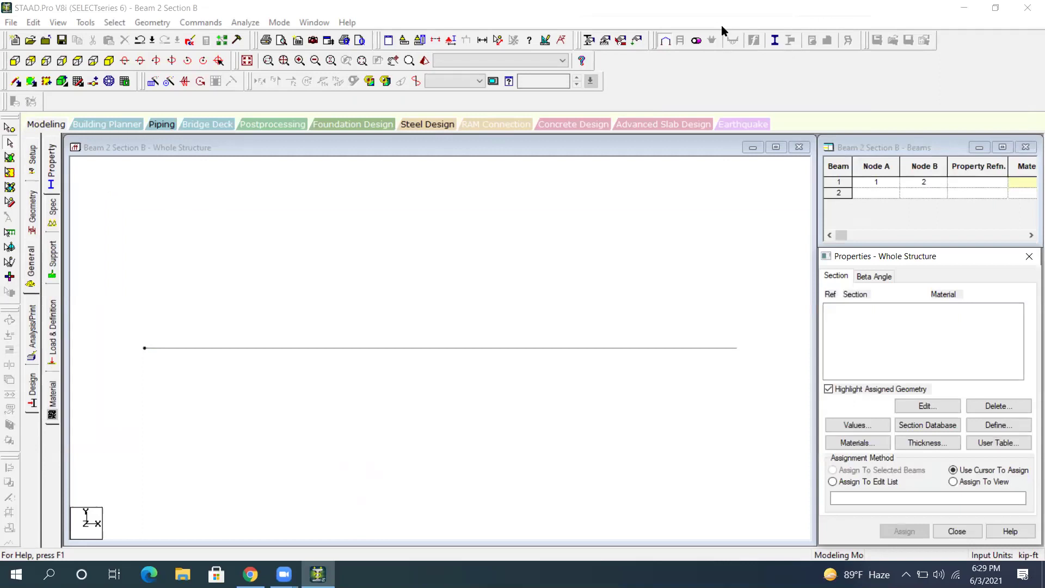
mouse_move(21, 310)
left_mouse_down()
mouse_move(47, 239)
mouse_move(99, 194)
mouse_move(68, 164)
mouse_move(55, 206)
left_mouse_up()
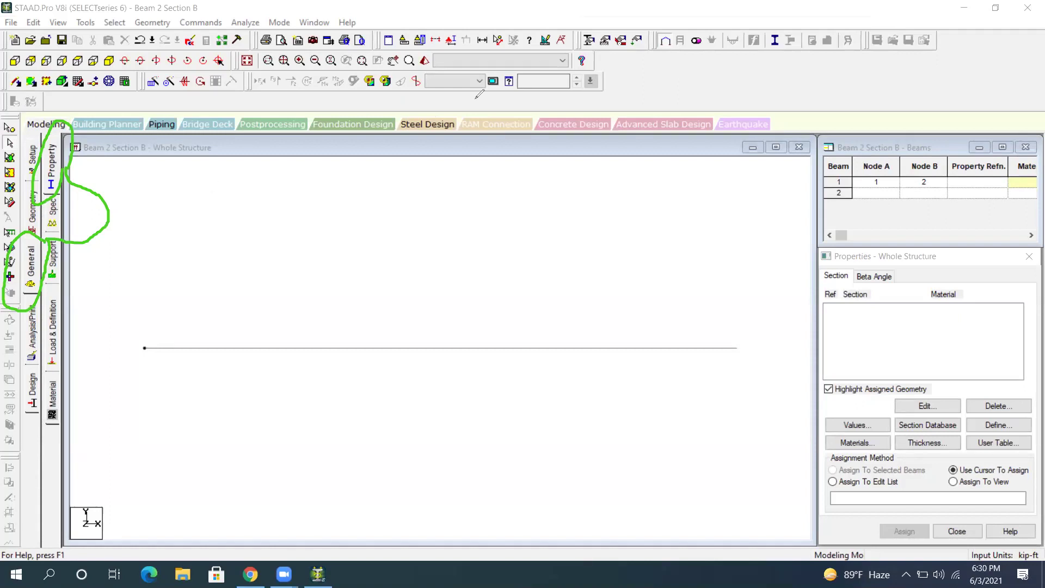
key("Escape")
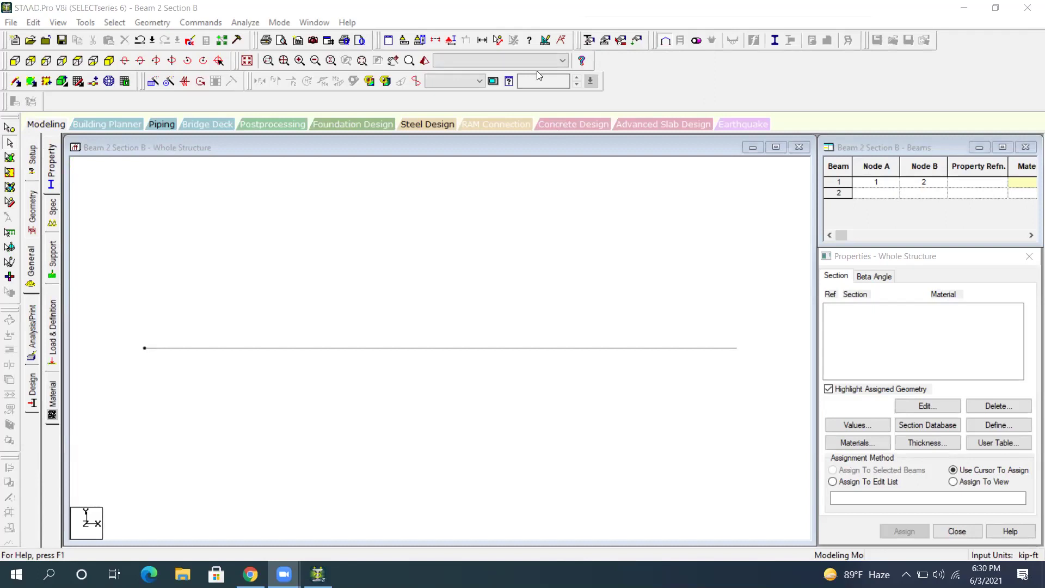
- Annotate the General, Property, Define route with circles, arrows and the numbers 1, 2 and 3, and clear the annotations
mouse_move(1007, 400)
left_mouse_down()
mouse_move(993, 438)
mouse_move(1036, 417)
left_mouse_up()
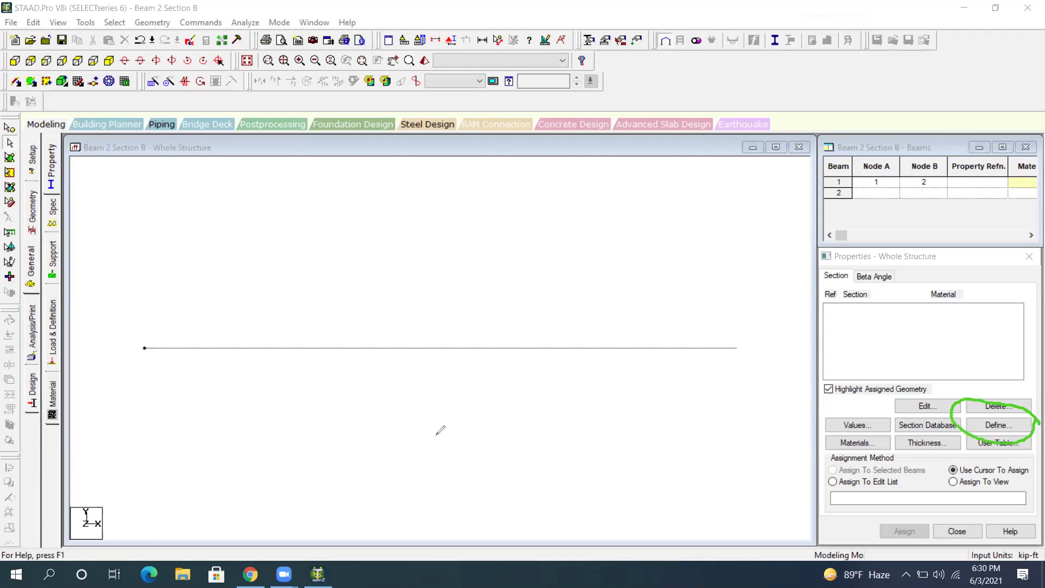
mouse_move(40, 240)
left_mouse_down()
mouse_move(17, 279)
mouse_move(31, 295)
mouse_move(34, 245)
mouse_move(48, 268)
mouse_move(72, 258)
mouse_move(87, 201)
mouse_move(62, 155)
mouse_move(244, 227)
left_mouse_up()
mouse_move(677, 343)
left_mouse_down()
mouse_move(911, 358)
mouse_move(975, 372)
mouse_move(988, 408)
left_mouse_up()
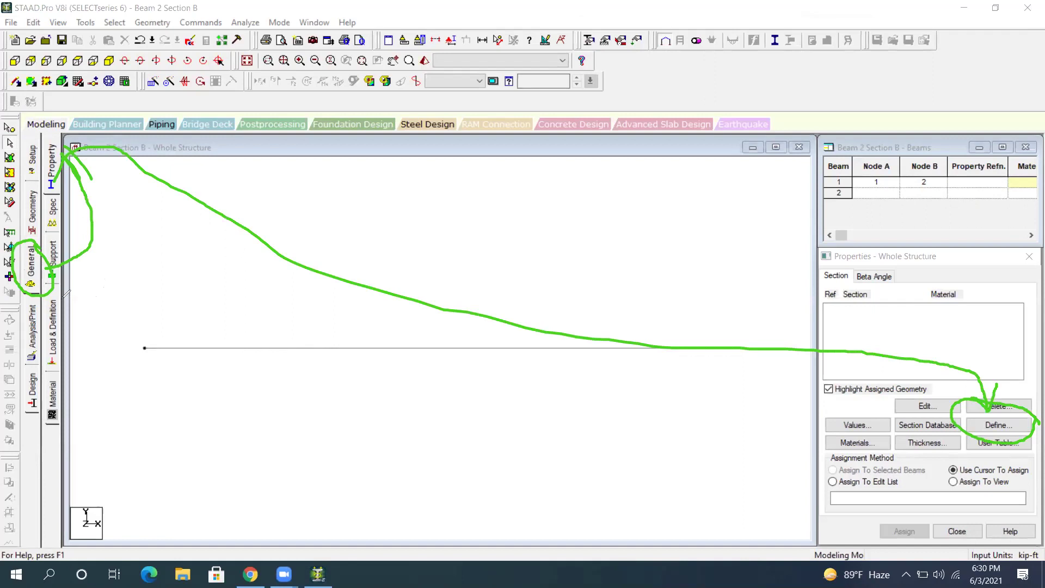
left_click_drag(75, 283, 80, 325)
left_click_drag(53, 116, 63, 146)
mouse_move(937, 330)
left_mouse_down()
mouse_move(952, 333)
mouse_move(958, 354)
mouse_move(937, 380)
left_mouse_up()
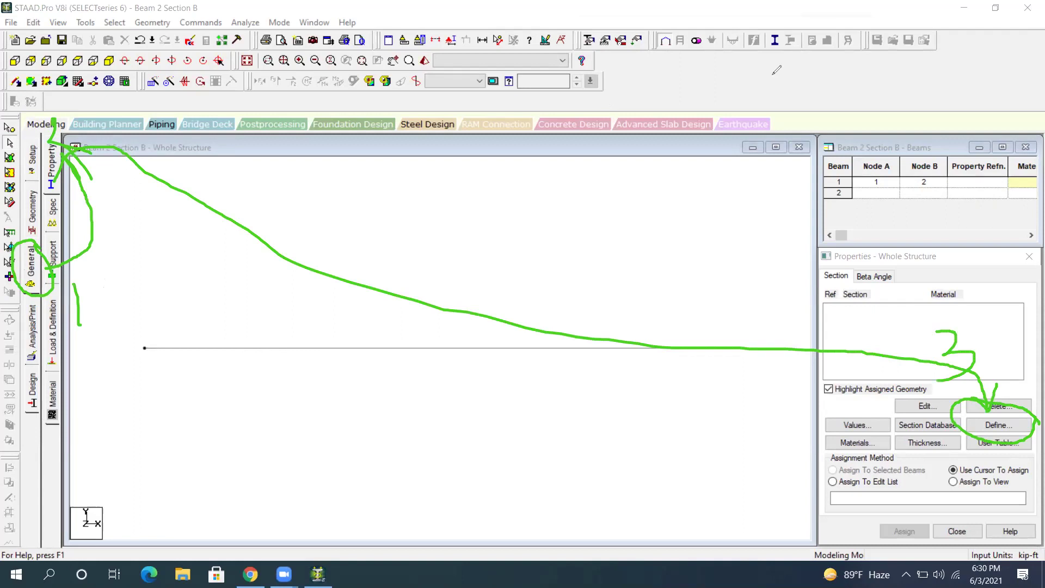
key("e")
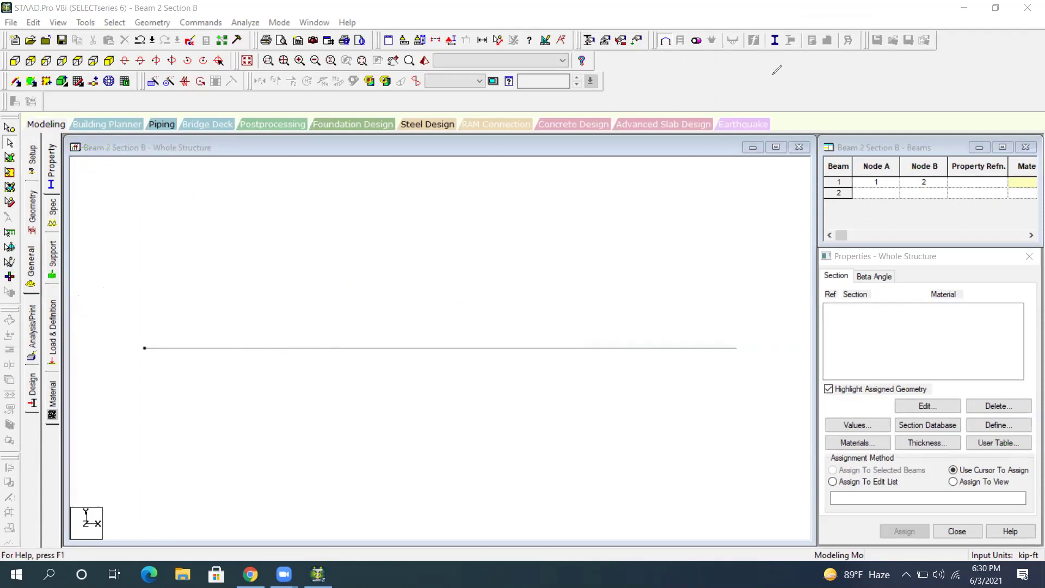
- Open the section definition dialog and sketch the beam's rectangular cross-section beside it with dimension labels on two sides
left_click(999, 425)
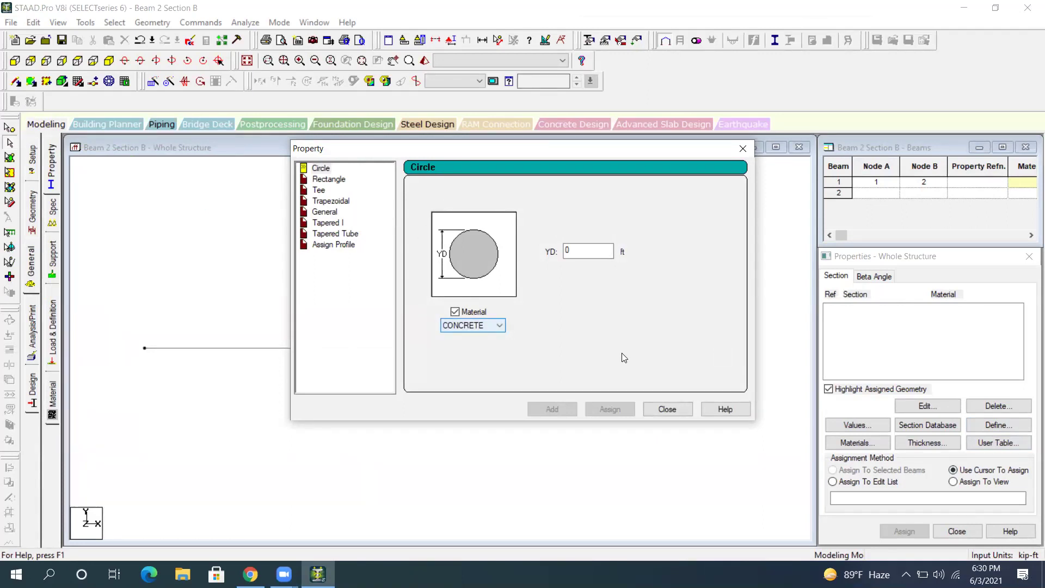
key("ctrl+2")
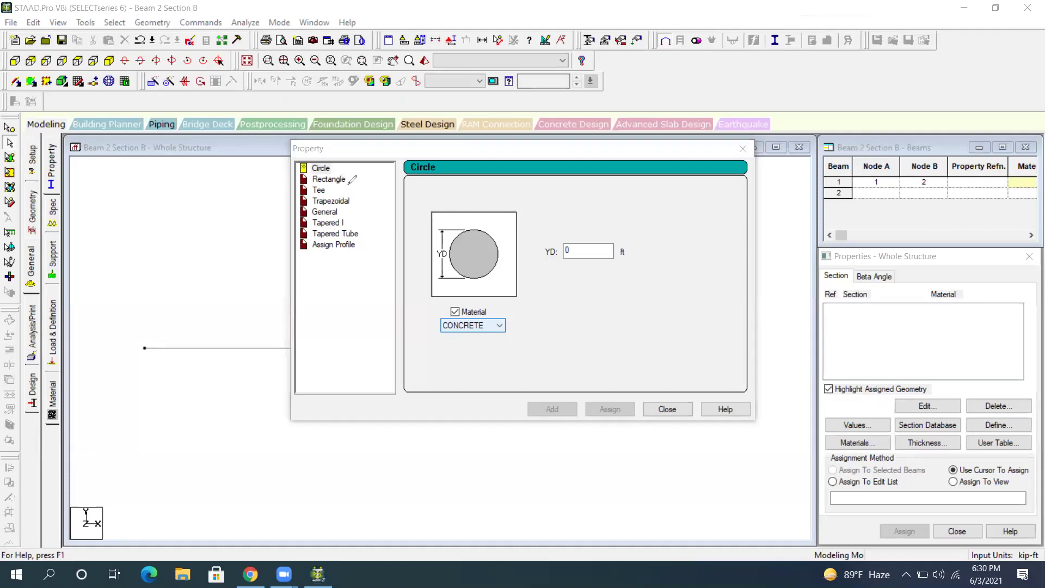
mouse_move(776, 200)
left_mouse_down()
mouse_move(778, 301)
mouse_move(779, 200)
mouse_move(910, 199)
mouse_move(902, 349)
left_mouse_up()
mouse_move(777, 301)
left_mouse_down()
mouse_move(768, 375)
mouse_move(902, 343)
left_mouse_up()
left_click(877, 366)
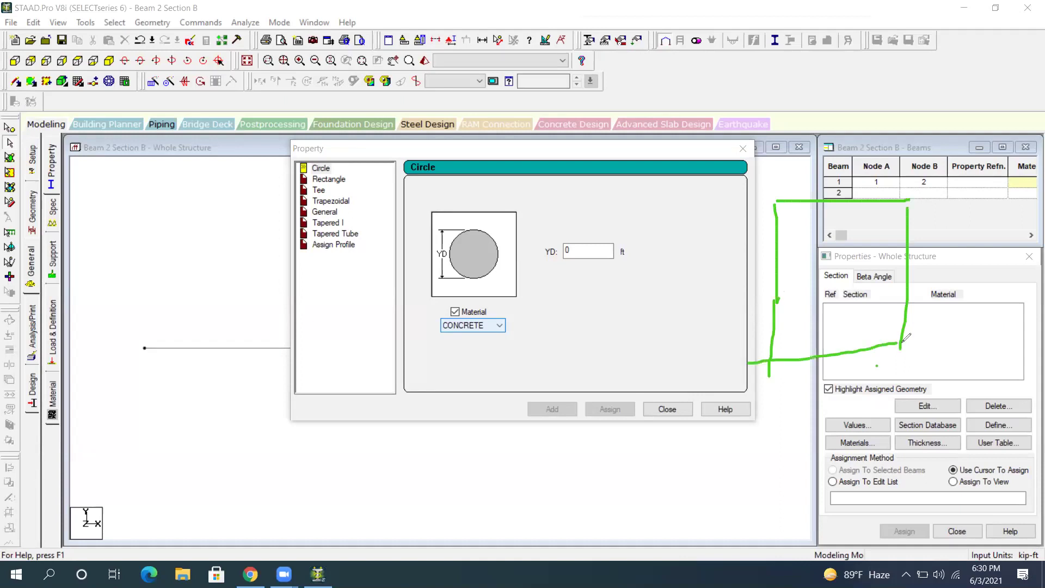
left_click_drag(934, 239, 934, 272)
left_click_drag(943, 252, 952, 268)
left_click(959, 228)
left_click_drag(959, 229, 970, 239)
left_click_drag(971, 222, 966, 256)
mouse_move(829, 376)
left_mouse_down()
mouse_move(828, 407)
mouse_move(858, 402)
left_mouse_up()
left_click_drag(866, 362, 865, 376)
mouse_move(873, 360)
left_mouse_down()
mouse_move(873, 374)
mouse_move(900, 344)
mouse_move(904, 354)
left_mouse_up()
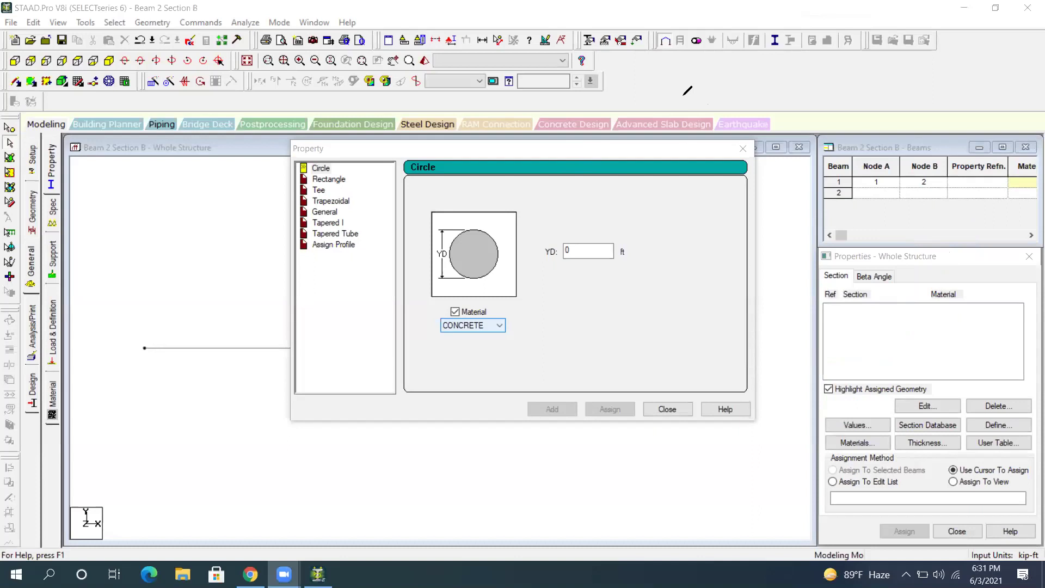
- Circle the Rectangle section type, choose it, and set YD to 1 ft and ZD to 1 ft
mouse_move(362, 173)
left_mouse_down()
mouse_move(300, 177)
mouse_move(335, 192)
mouse_move(362, 169)
left_mouse_up()
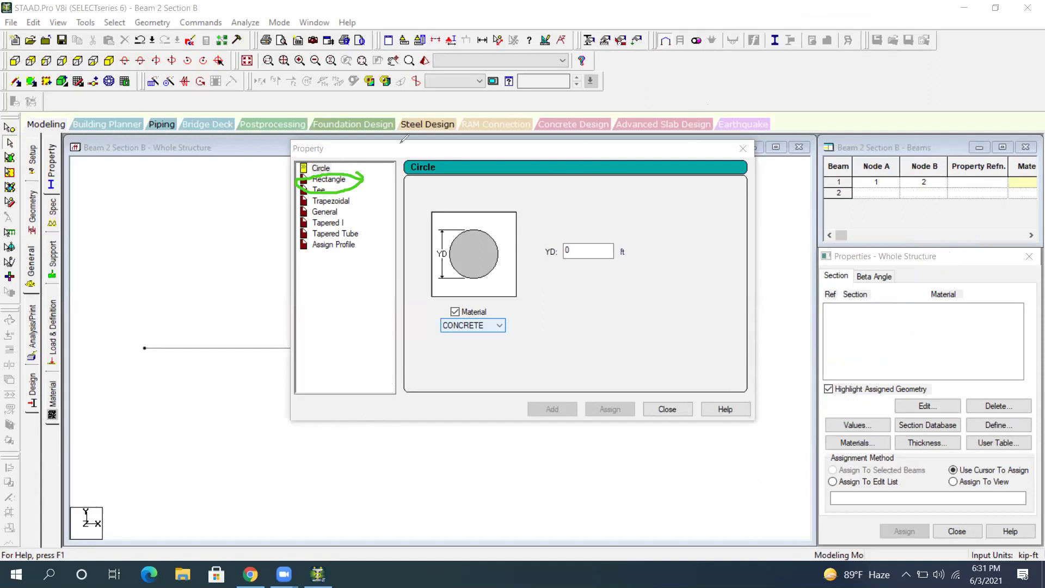
left_click(329, 180)
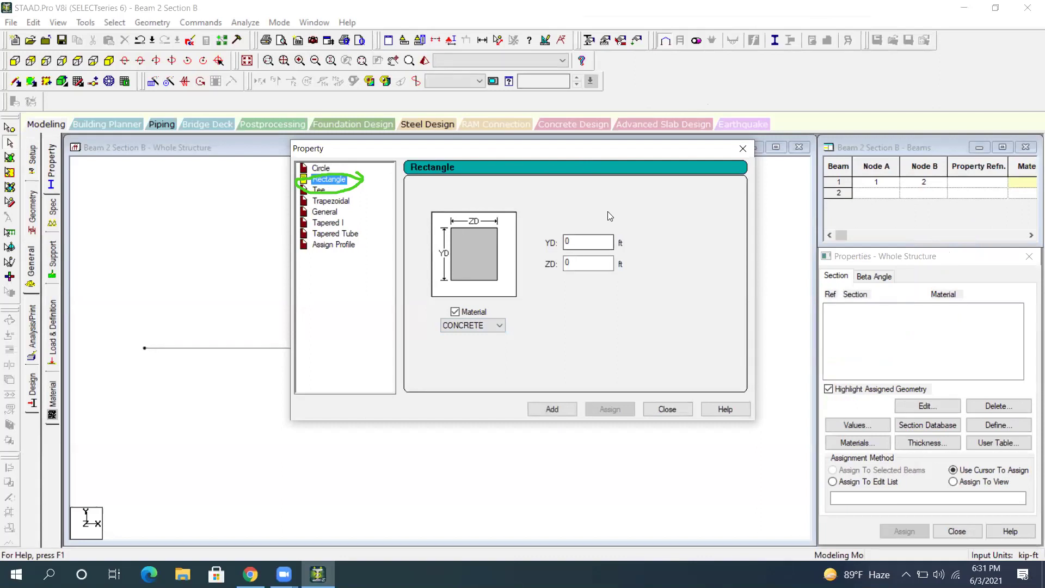
left_click(584, 245)
key("BackSpace")
type("1")
left_click(609, 267)
key("BackSpace")
type("1")
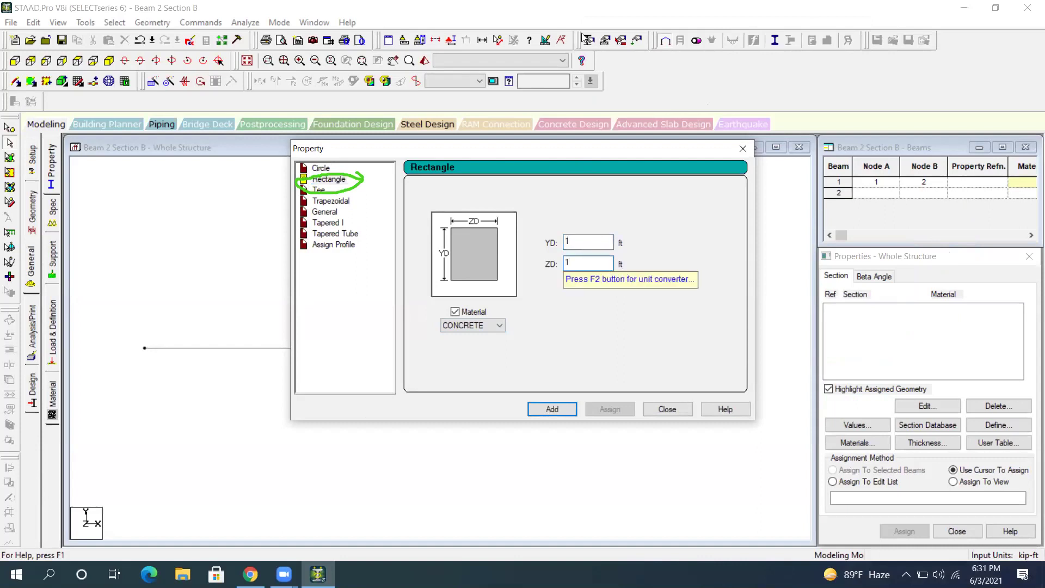
- Annotate the dimensions' foot units, clear the markings, and add the concrete rectangular section to the section list
mouse_move(626, 229)
left_mouse_down()
mouse_move(615, 266)
mouse_move(632, 231)
left_mouse_up()
mouse_move(684, 256)
left_mouse_down()
mouse_move(688, 283)
mouse_move(684, 254)
mouse_move(699, 272)
mouse_move(736, 253)
left_mouse_up()
left_click(683, 251)
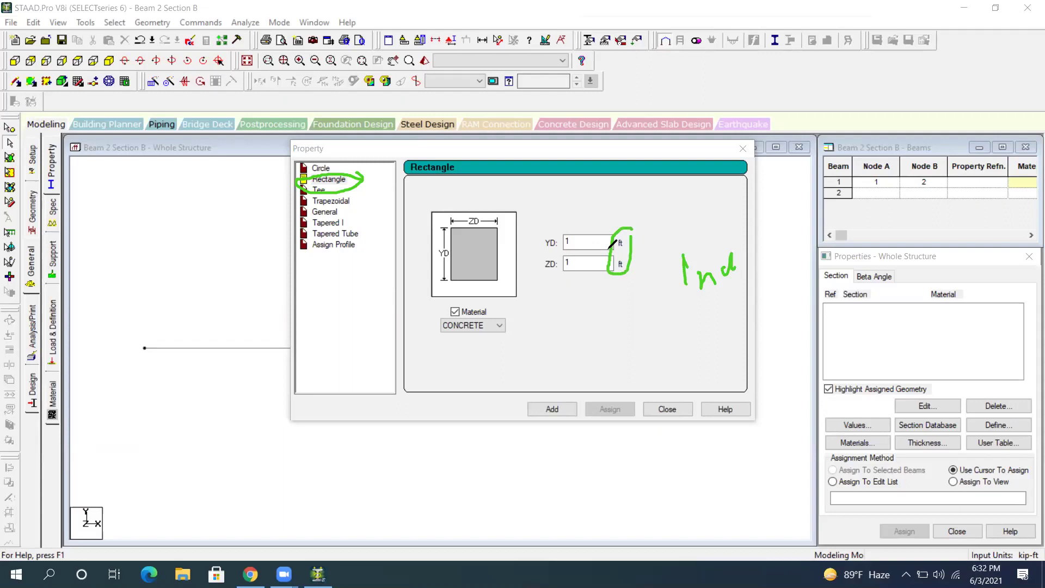
key("e")
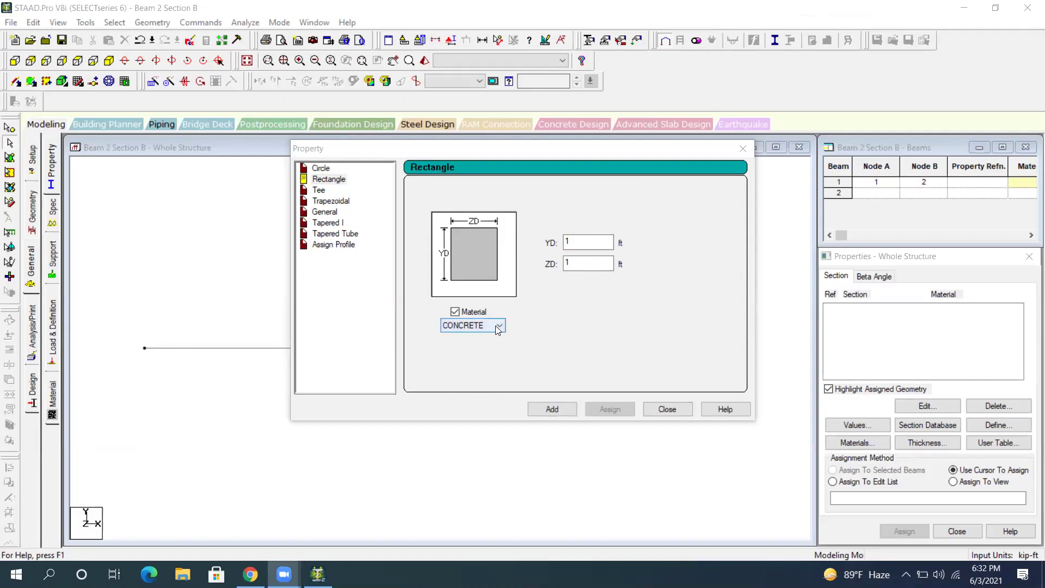
left_click(556, 411)
left_click(668, 409)
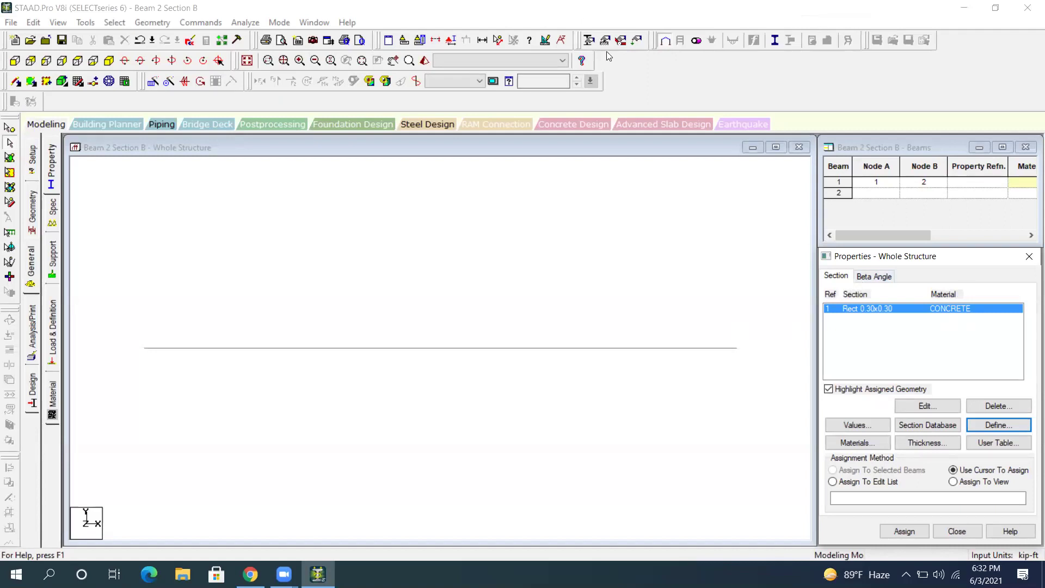
- Circle the listed rectangular concrete section and assign it to the beam using the Assign To Selected Beams method
left_click_drag(963, 293, 1020, 309)
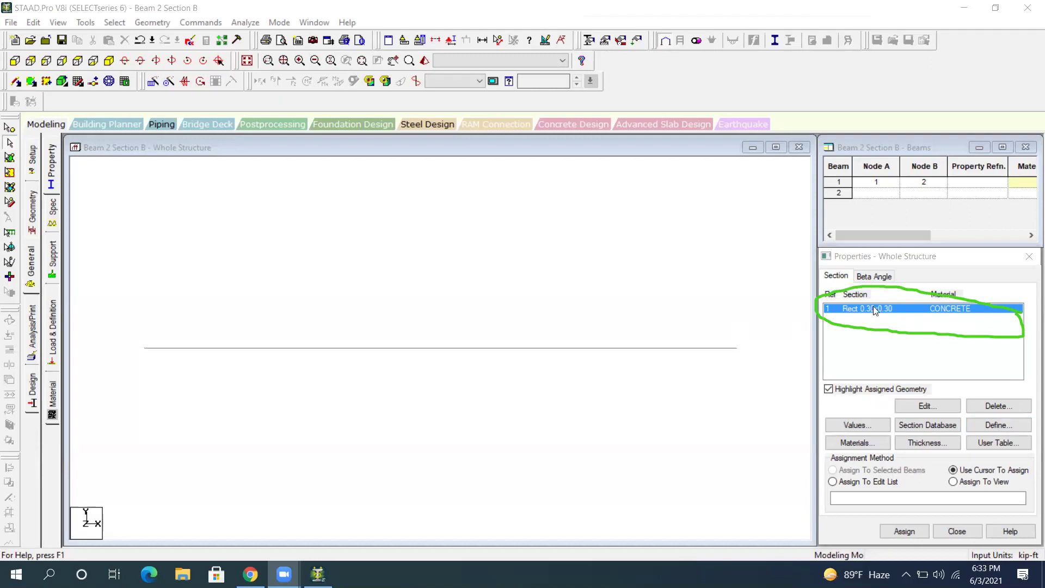
left_click(859, 309)
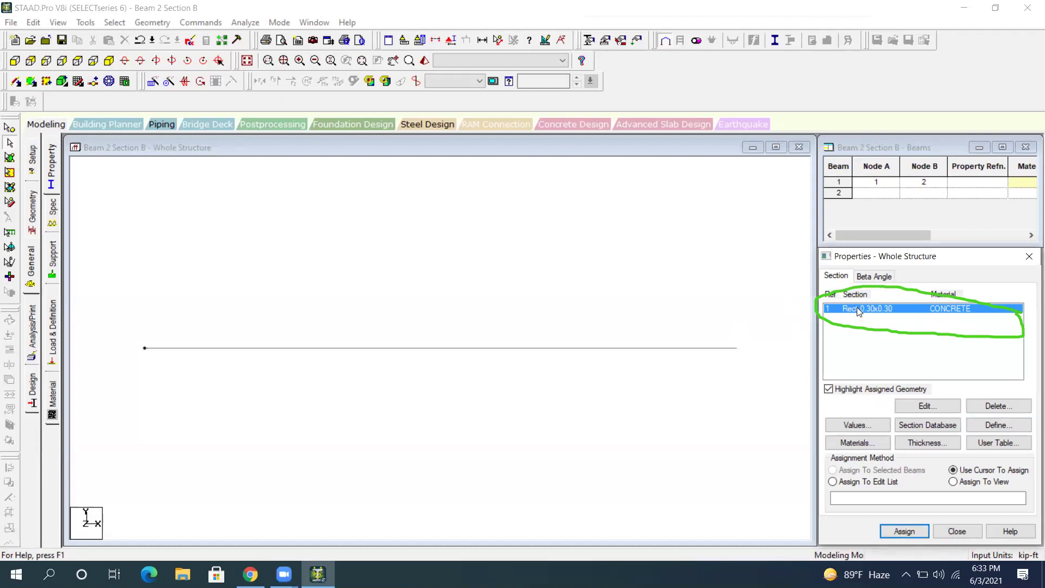
left_click(11, 144)
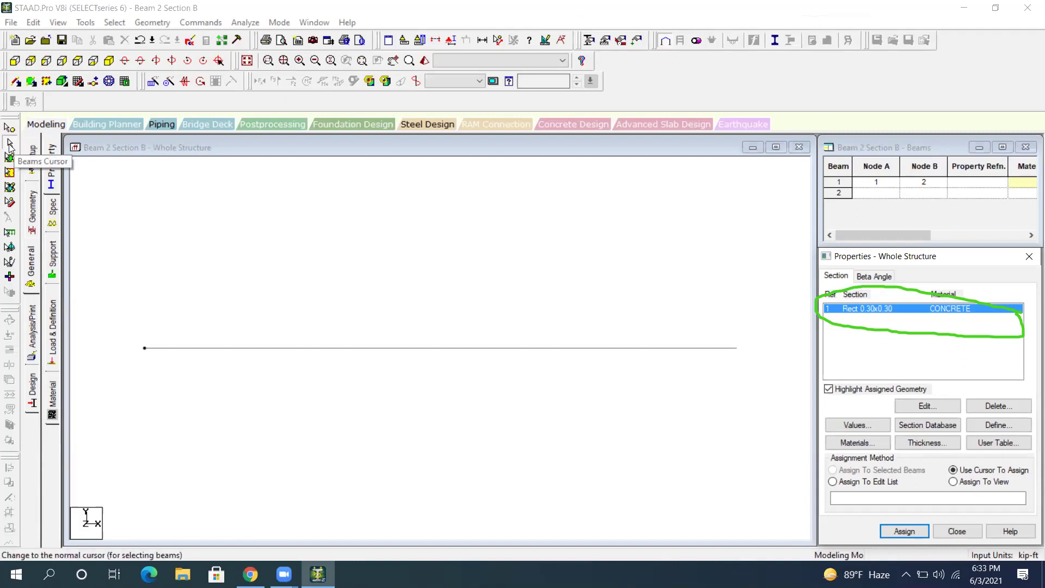
left_click(10, 146)
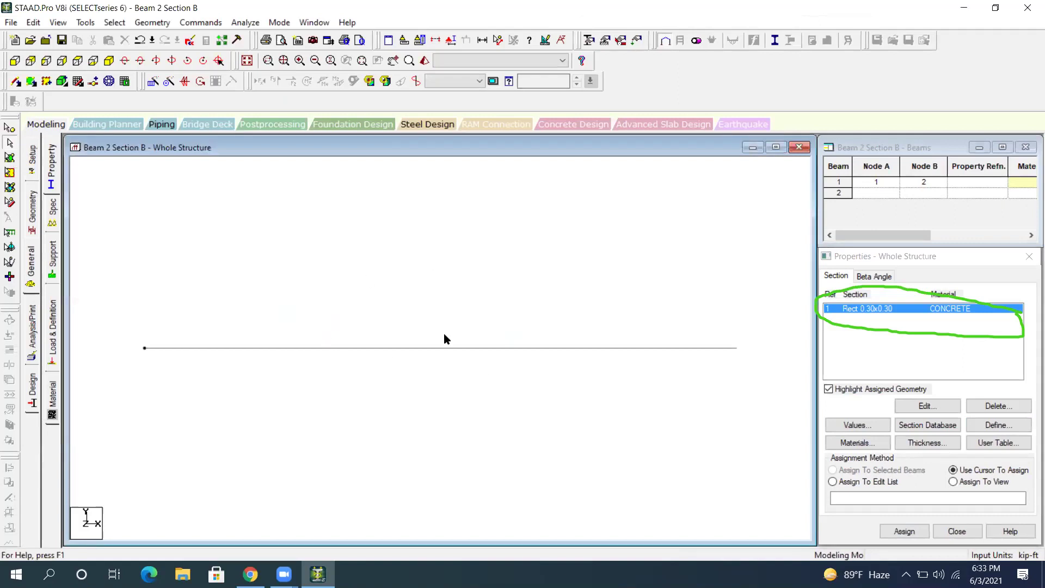
left_click(446, 347)
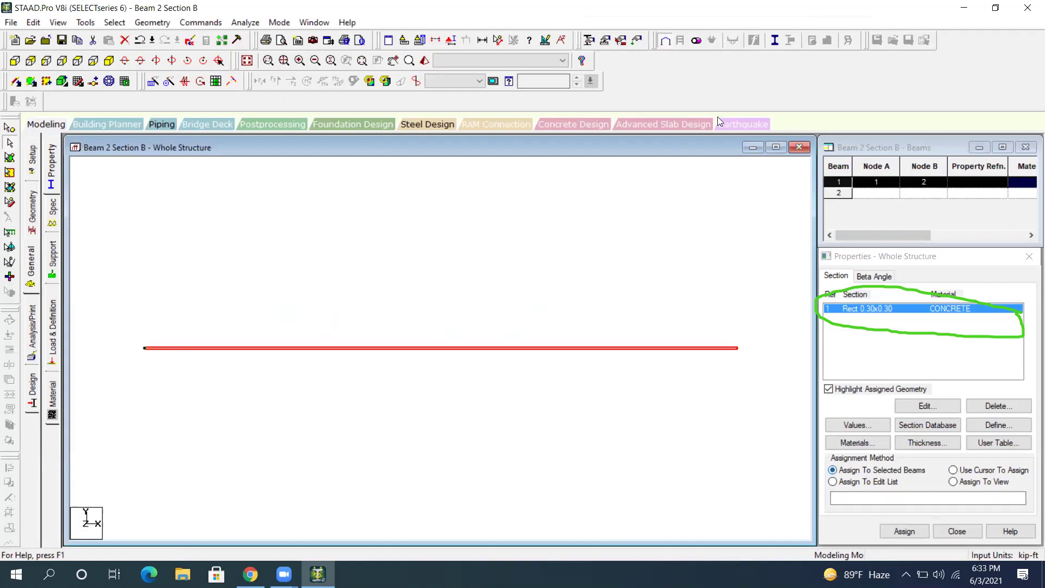
mouse_move(893, 456)
left_mouse_down()
mouse_move(822, 469)
mouse_move(934, 474)
left_mouse_up()
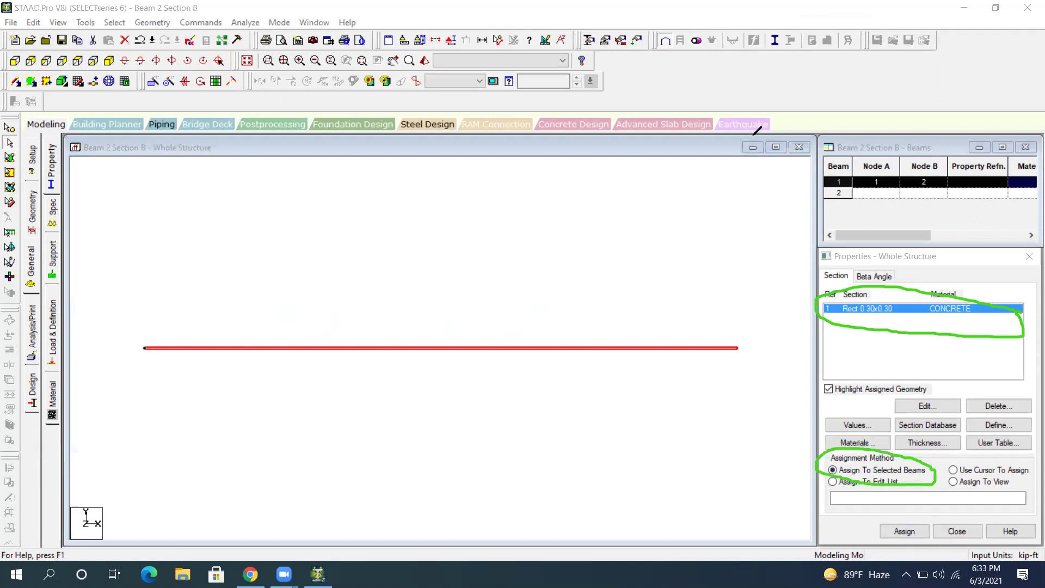
left_click(904, 532)
left_click(950, 433)
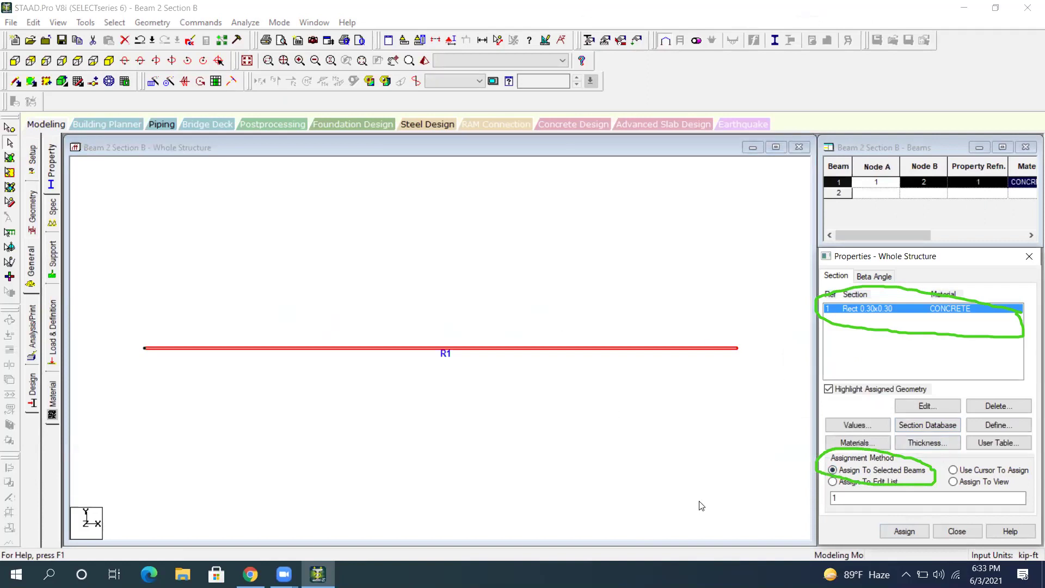
- Inspect the beam in a 3D rendered view, orbit around it, and close the view
left_click(440, 348)
left_click(440, 347)
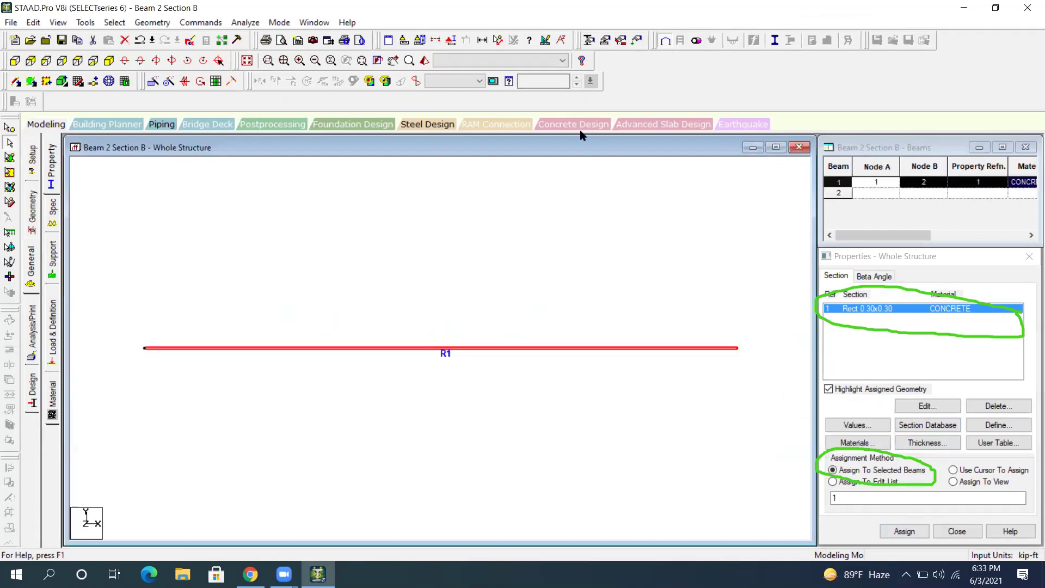
right_click(408, 240)
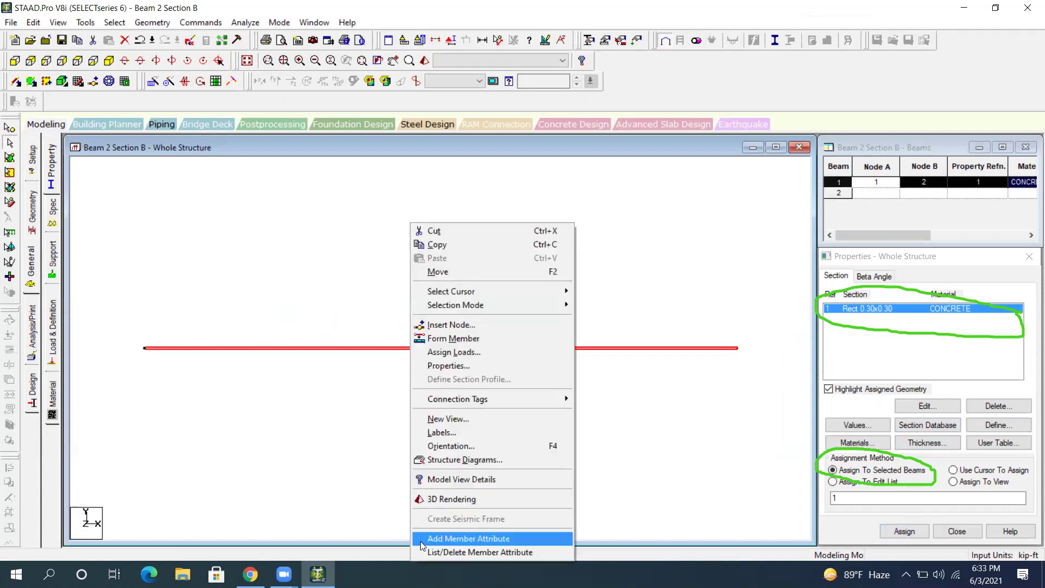
left_click(437, 499)
left_click_drag(515, 384, 442, 315)
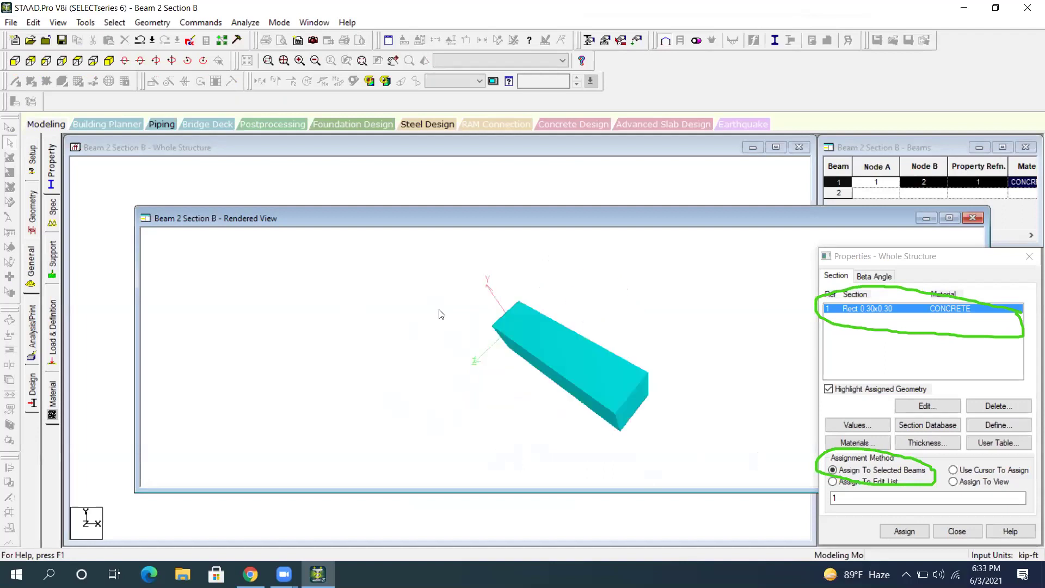
left_click(974, 218)
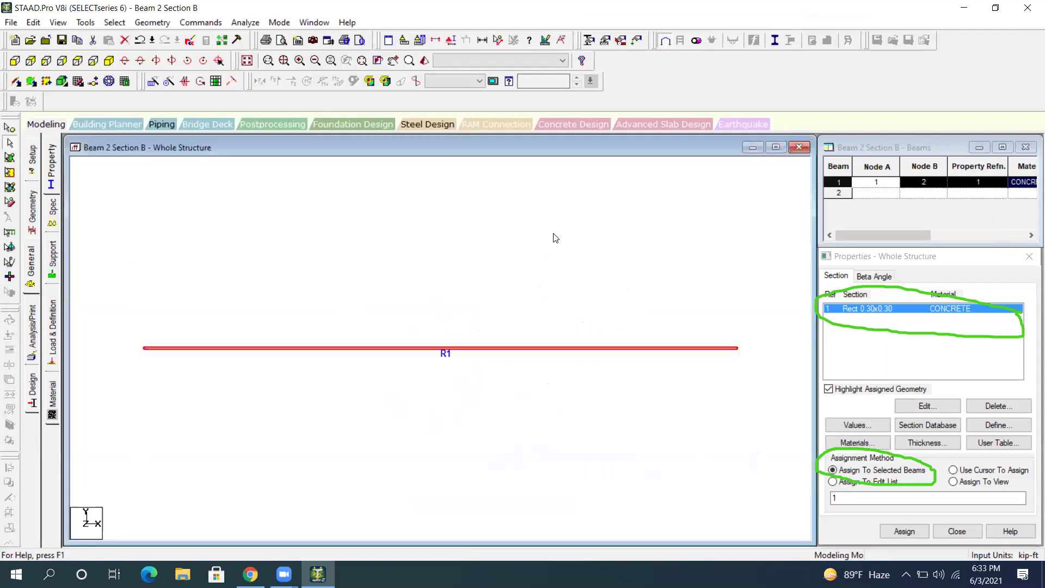
- Render the beam in 3D again, orbit to its side, and sketch dimension labels of 4 for its length and 12" for its depth
right_click(379, 254)
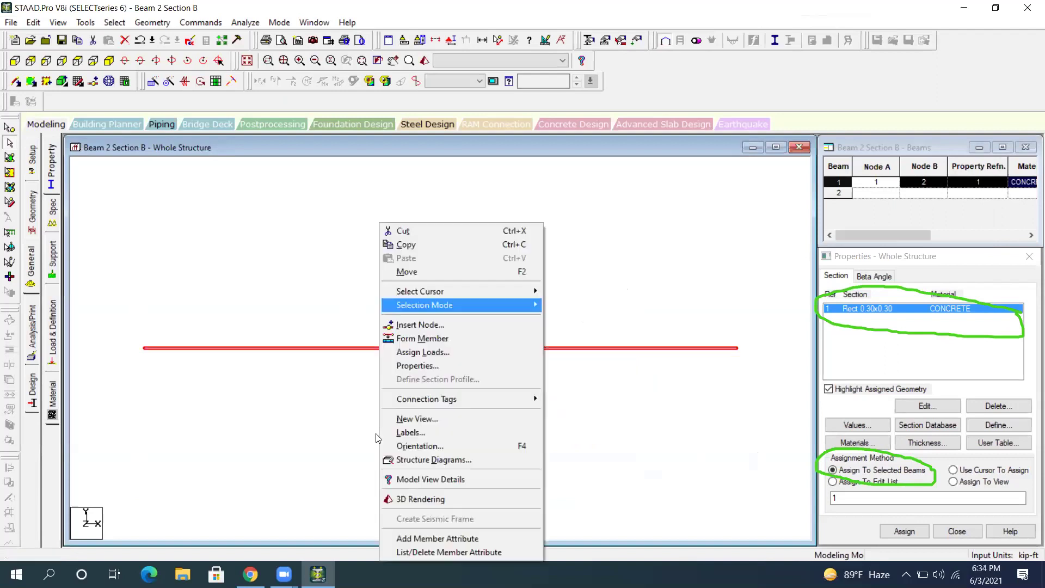
left_click(421, 498)
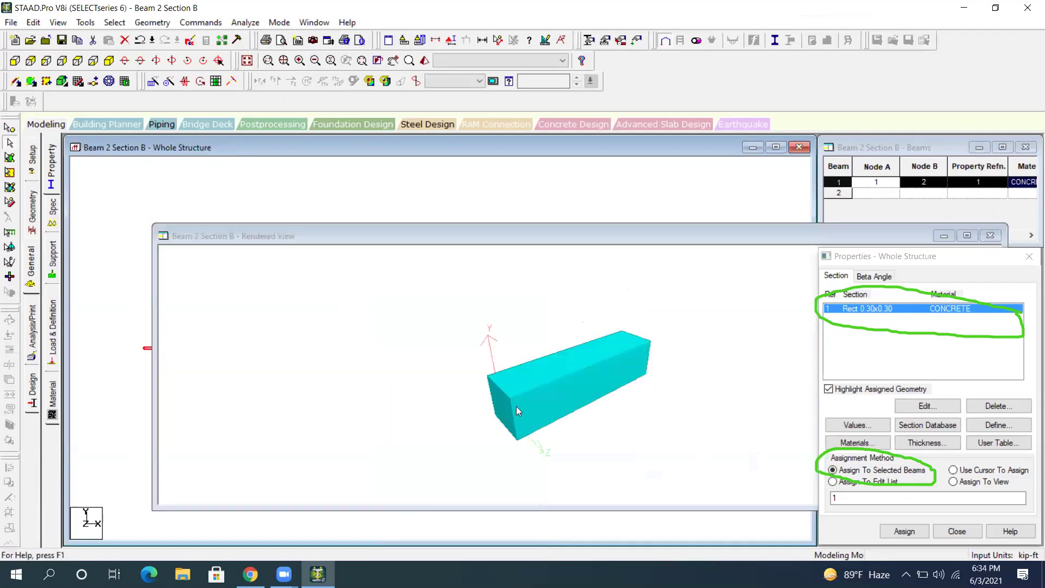
left_click_drag(427, 400, 402, 363)
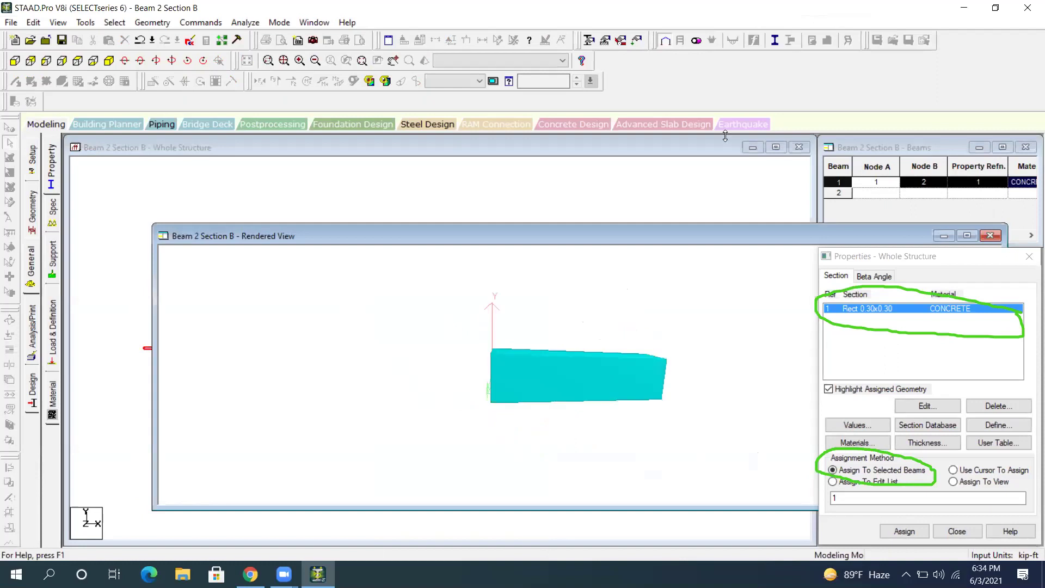
left_click_drag(491, 417, 490, 440)
mouse_move(492, 434)
left_mouse_down()
mouse_move(682, 434)
mouse_move(663, 454)
left_mouse_up()
left_click_drag(549, 462, 566, 493)
left_click_drag(678, 369, 677, 402)
mouse_move(687, 372)
left_mouse_down()
mouse_move(694, 393)
mouse_move(704, 378)
left_mouse_up()
left_click(705, 363)
left_click_drag(717, 359, 714, 374)
- Sketch the partial distributed load and the hinge and roller supports on the rendered beam, then clear the markings and close the view
mouse_move(568, 357)
left_mouse_down()
mouse_move(599, 344)
mouse_move(659, 347)
left_mouse_up()
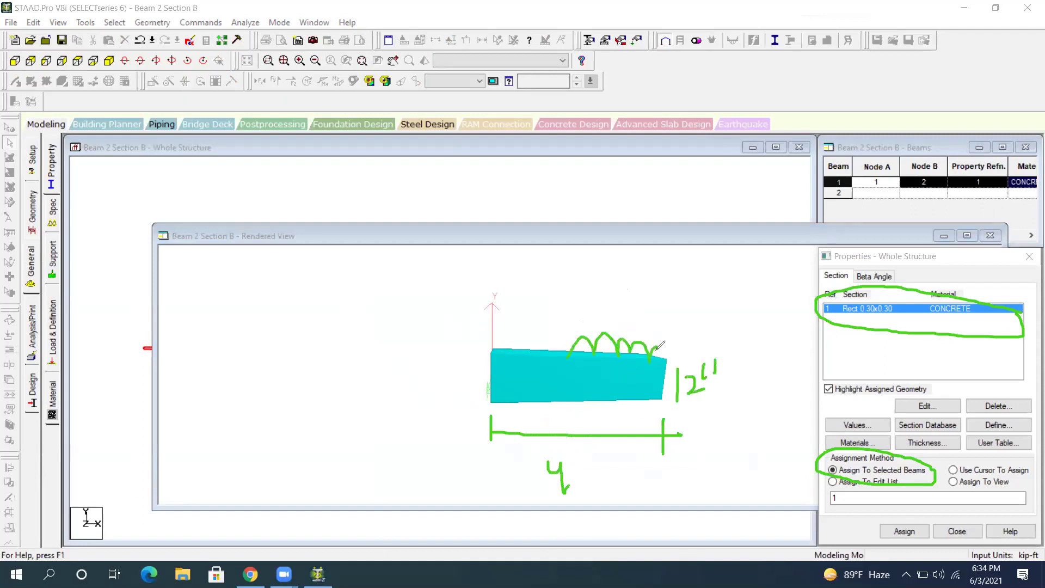
mouse_move(493, 397)
left_mouse_down()
mouse_move(472, 429)
mouse_move(503, 415)
left_mouse_up()
mouse_move(662, 400)
left_mouse_down()
mouse_move(670, 430)
mouse_move(648, 432)
mouse_move(686, 433)
left_mouse_up()
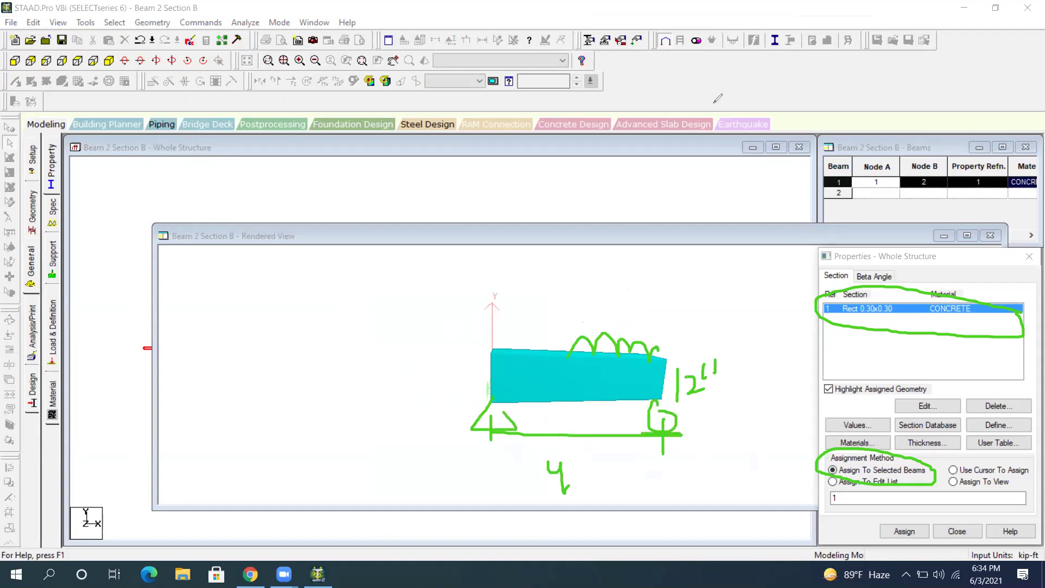
key("e")
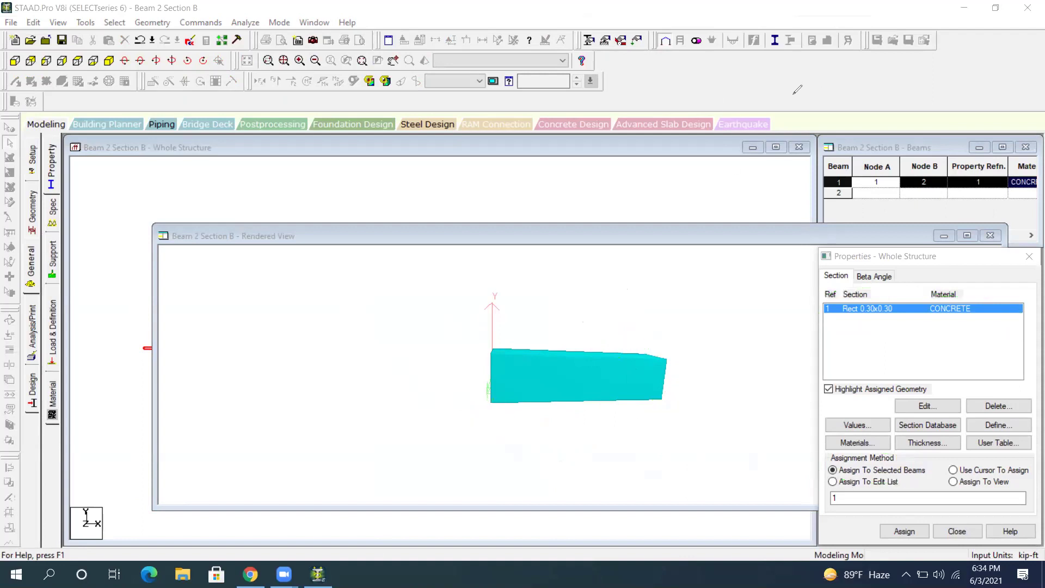
left_click(991, 236)
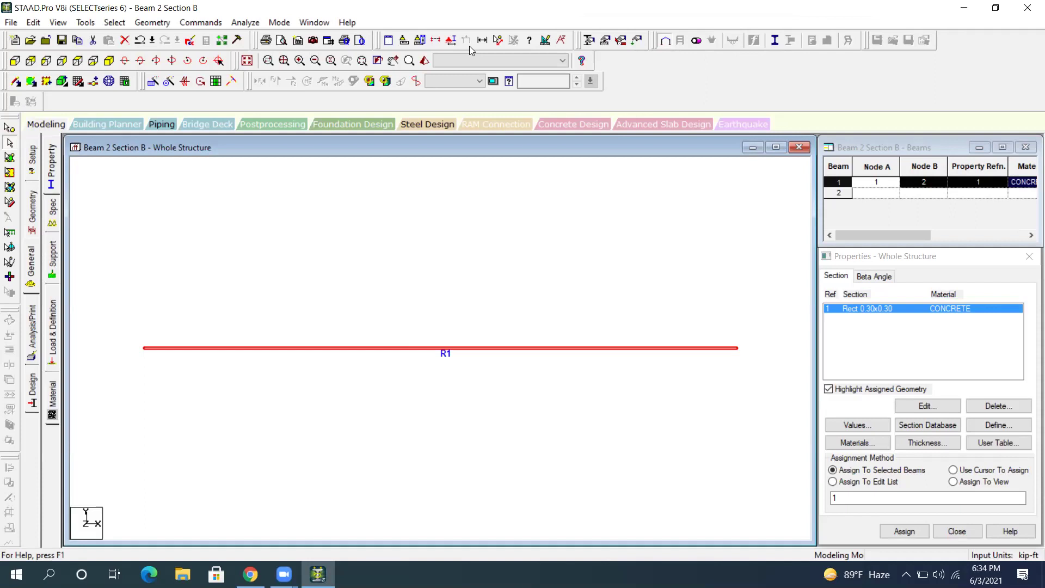
- Circle the General page, go to the structure's support definitions, and start creating a new support
mouse_move(38, 227)
left_mouse_down()
mouse_move(49, 284)
mouse_move(76, 233)
left_mouse_up()
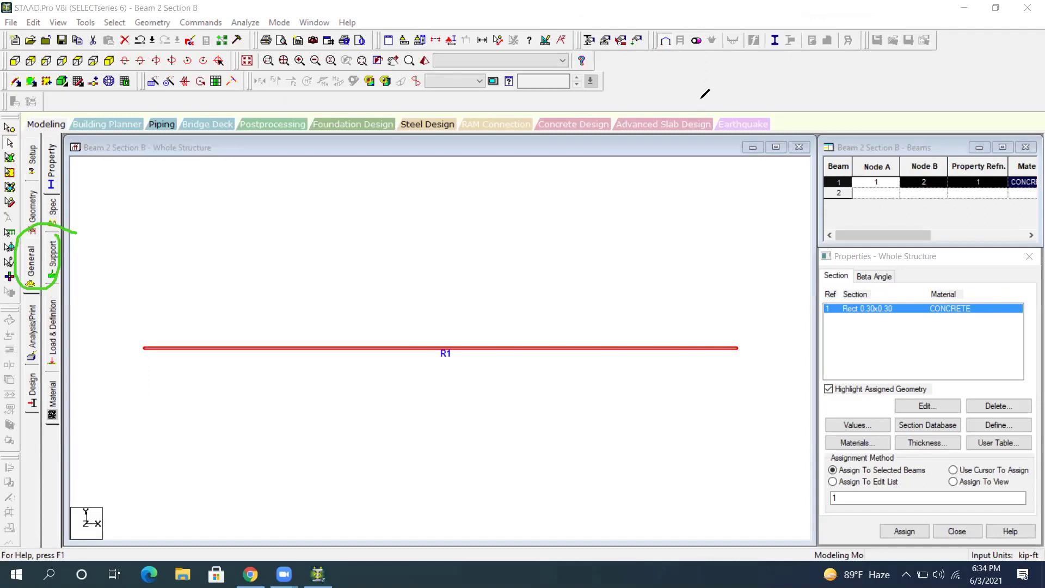
left_click(53, 255)
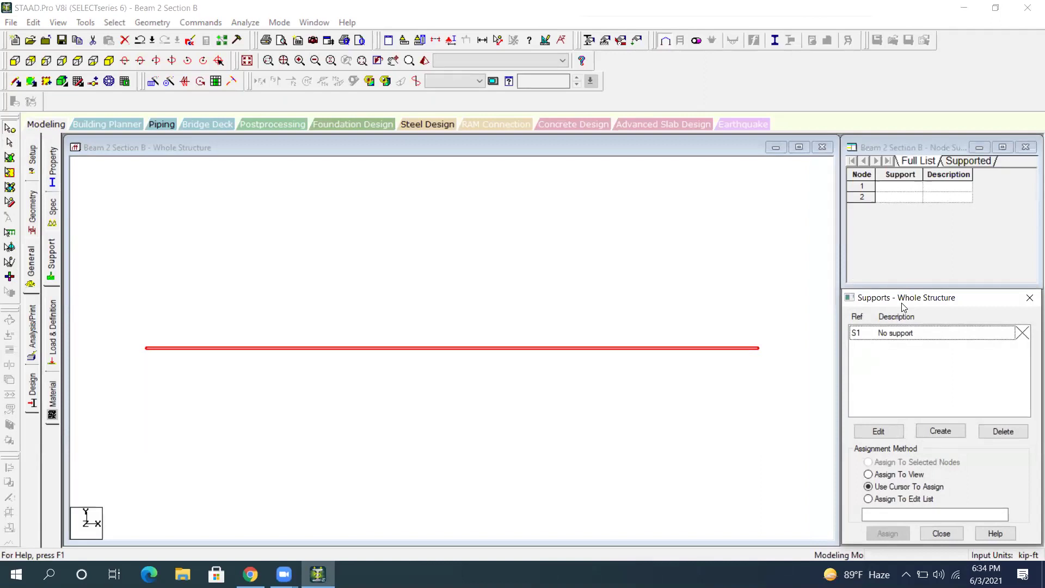
left_click_drag(903, 306, 458, 237)
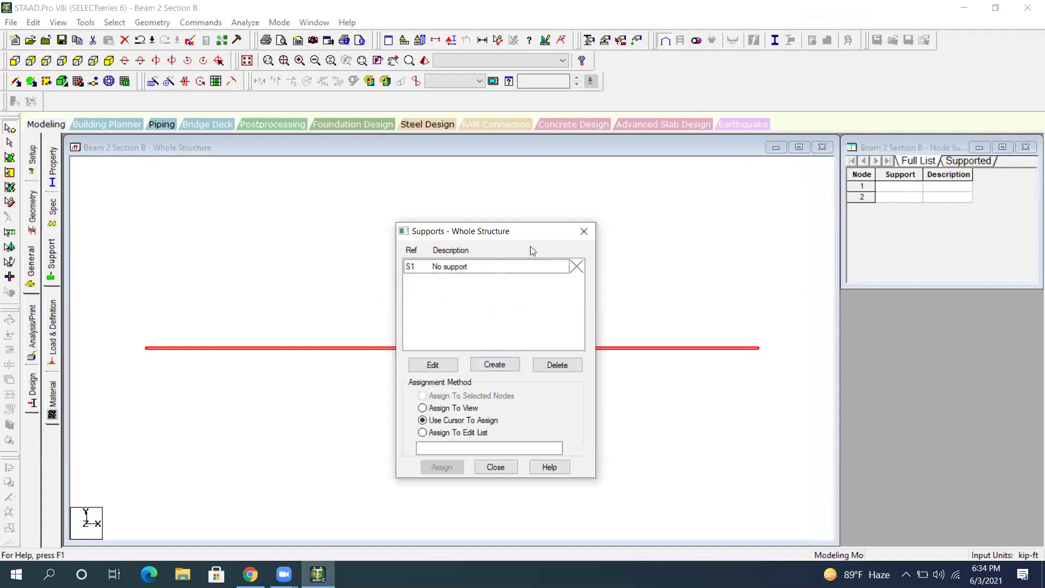
left_click(506, 364)
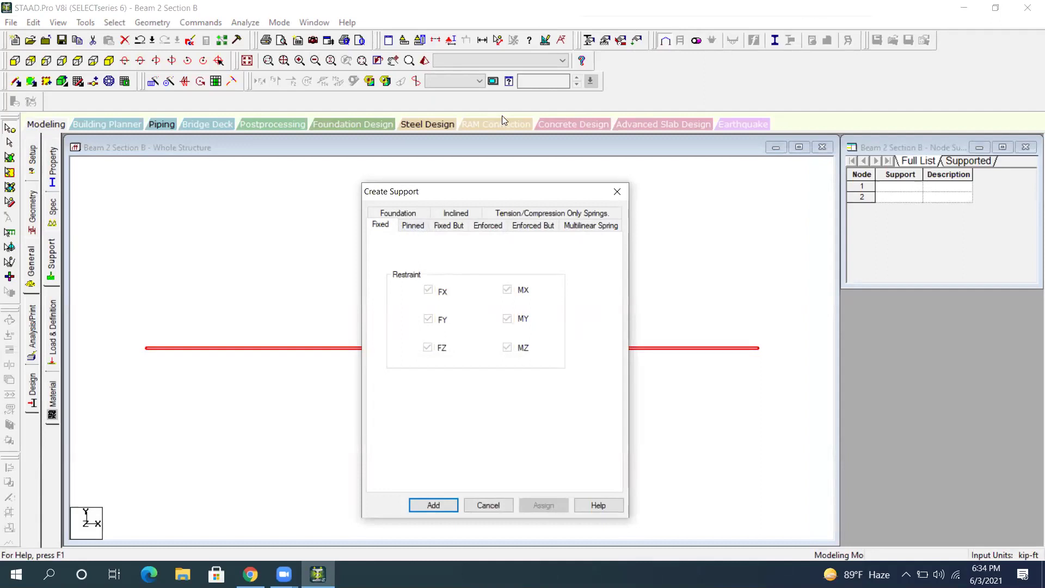
- Sketch a hinge support under the beam's left end, circle the Pinned support type in green and red, and clear the markings
left_click_drag(150, 347, 151, 349)
mouse_move(100, 390)
left_mouse_down()
mouse_move(205, 393)
mouse_move(101, 431)
left_mouse_up()
mouse_move(141, 392)
left_mouse_down()
mouse_move(135, 421)
mouse_move(169, 399)
mouse_move(175, 416)
mouse_move(112, 393)
mouse_move(161, 394)
mouse_move(156, 379)
mouse_move(125, 388)
left_mouse_up()
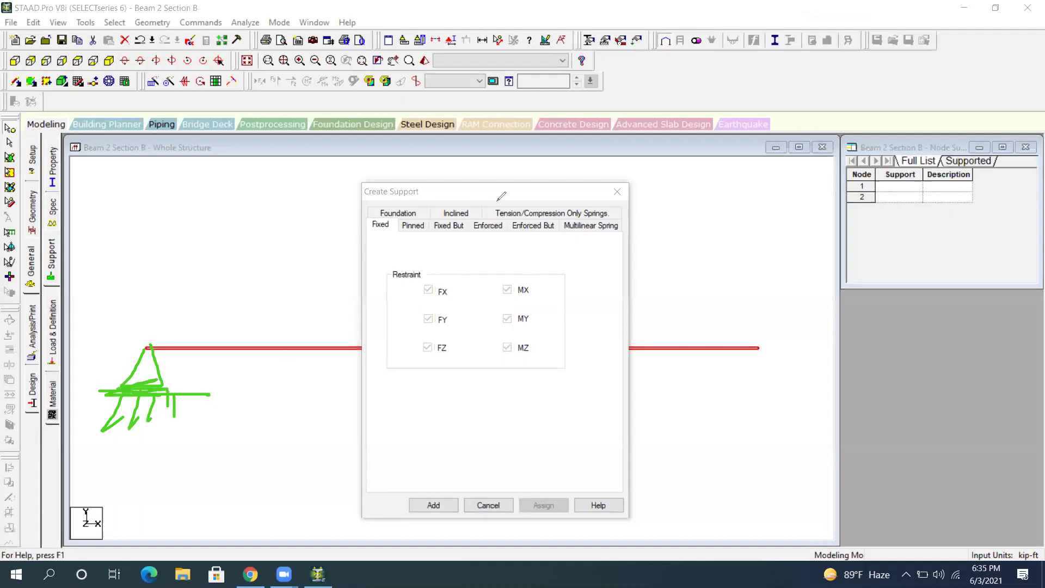
mouse_move(434, 218)
left_mouse_down()
mouse_move(409, 211)
mouse_move(400, 243)
mouse_move(433, 216)
left_mouse_up()
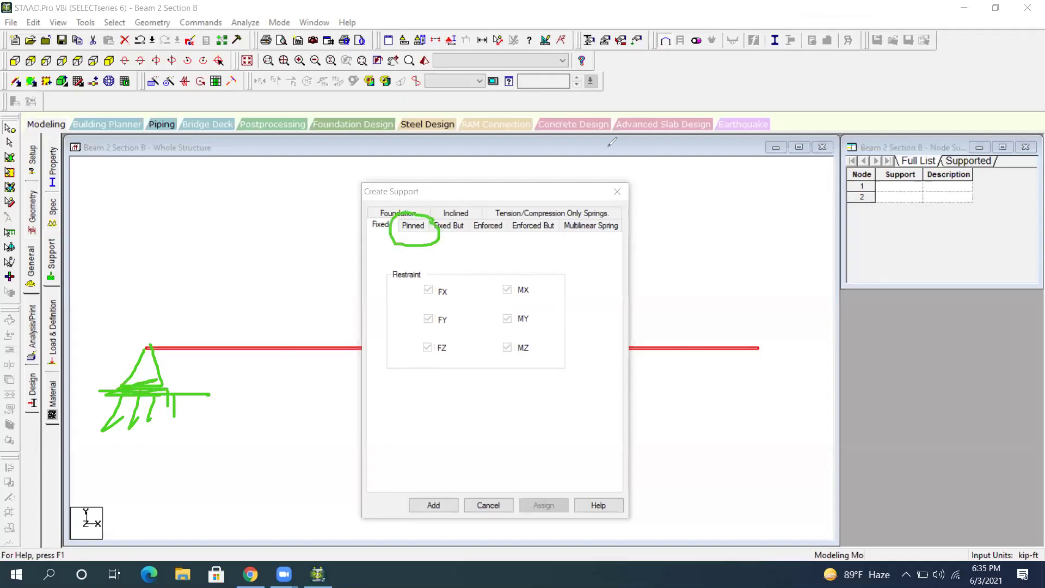
mouse_move(437, 225)
left_mouse_down()
mouse_move(420, 211)
mouse_move(398, 215)
mouse_move(417, 245)
mouse_move(436, 213)
mouse_move(428, 209)
left_mouse_up()
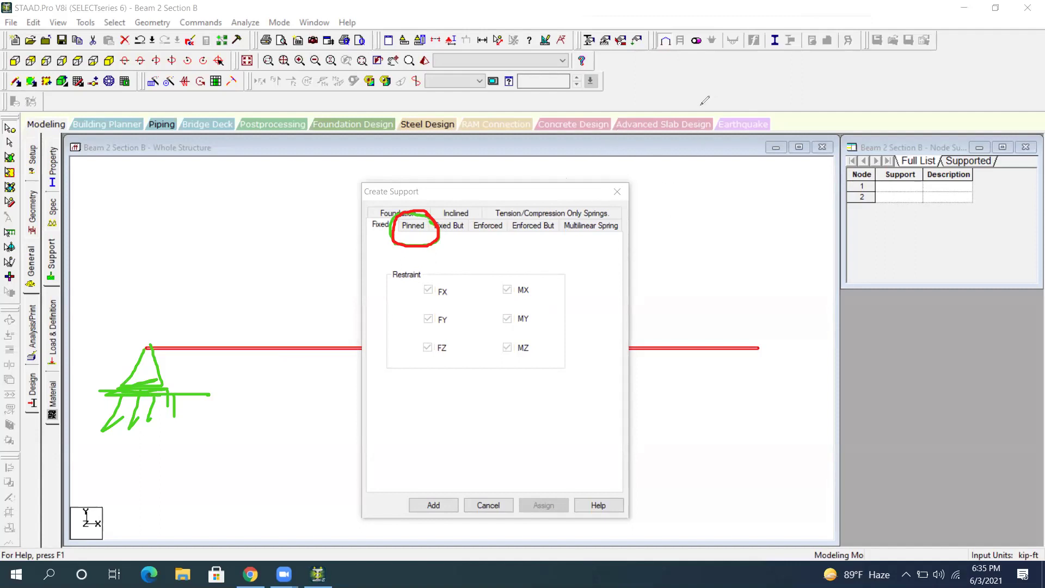
key("e")
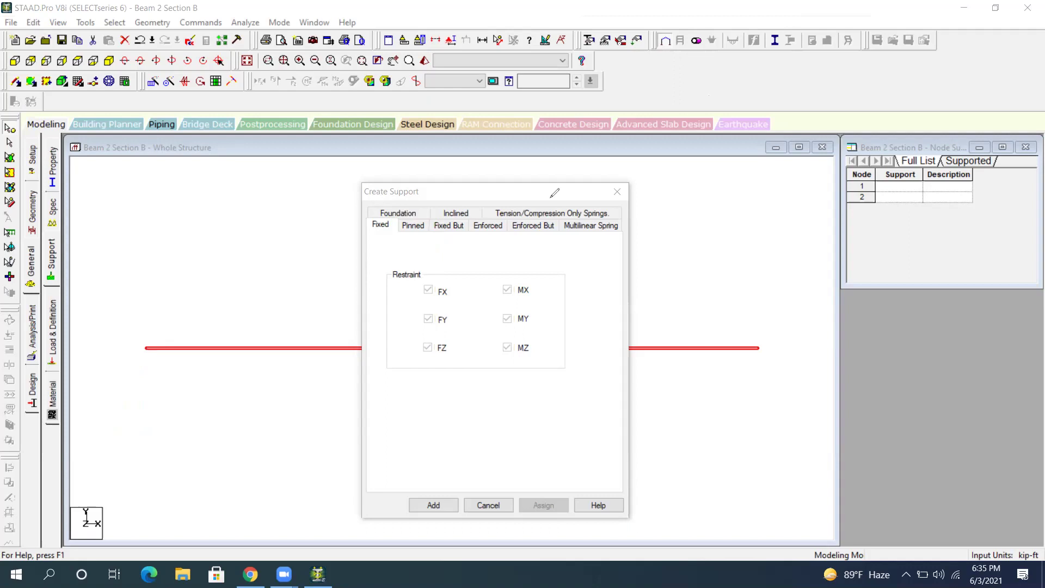
- Add a Pinned support to the support list, mark its entry, and clear the marking
left_click(413, 225)
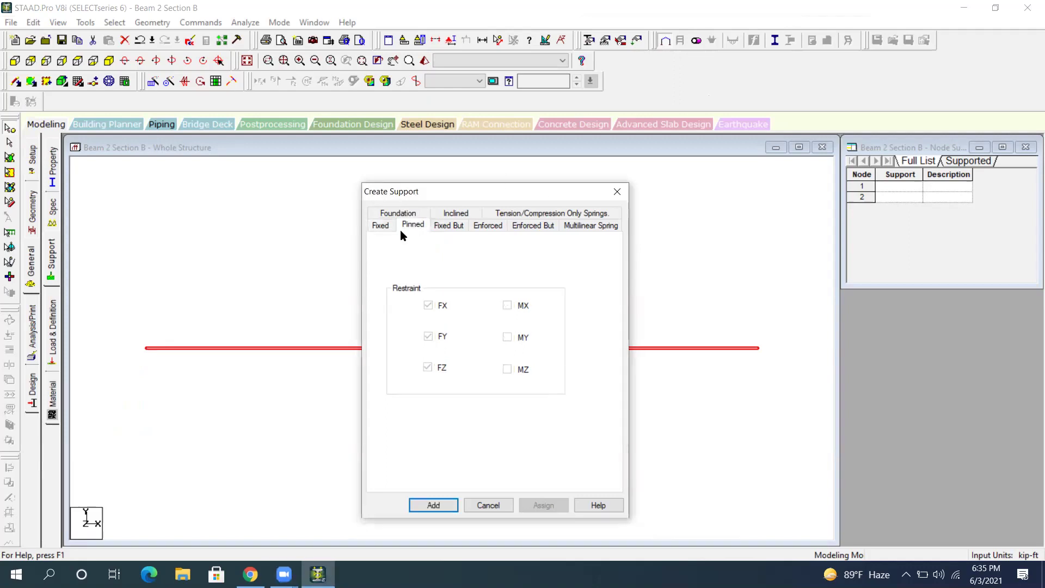
left_click(437, 506)
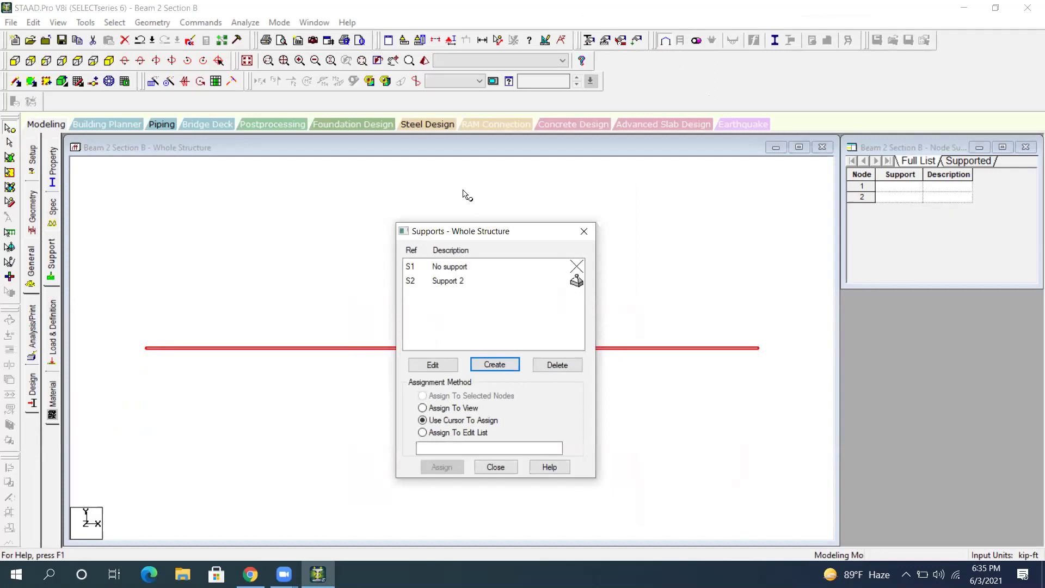
left_click_drag(478, 281, 464, 278)
key("e")
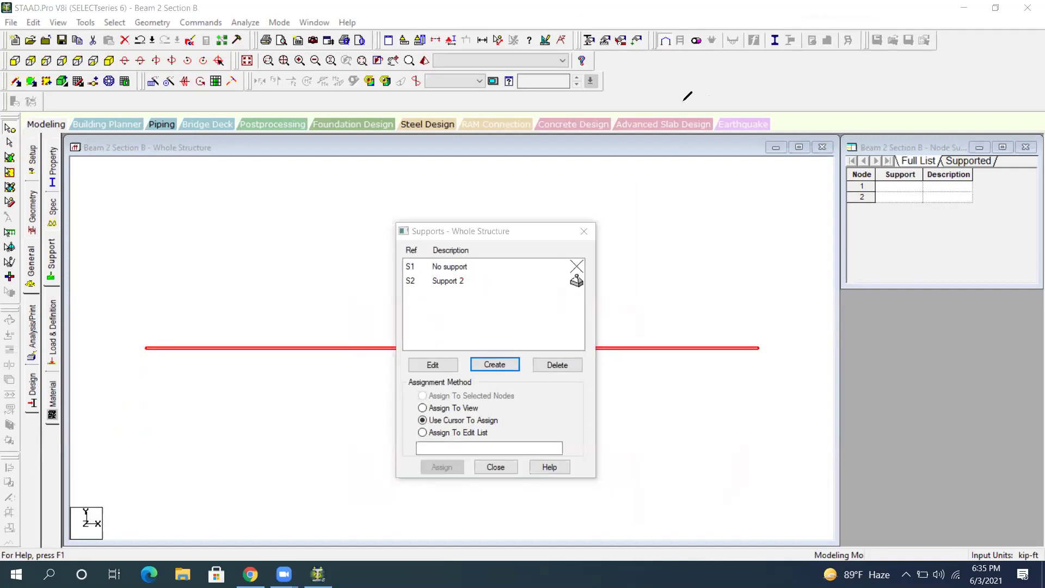
- Start another support, sketch a roller under the beam's right end, circle the available support types, and clear the markings
left_click(502, 366)
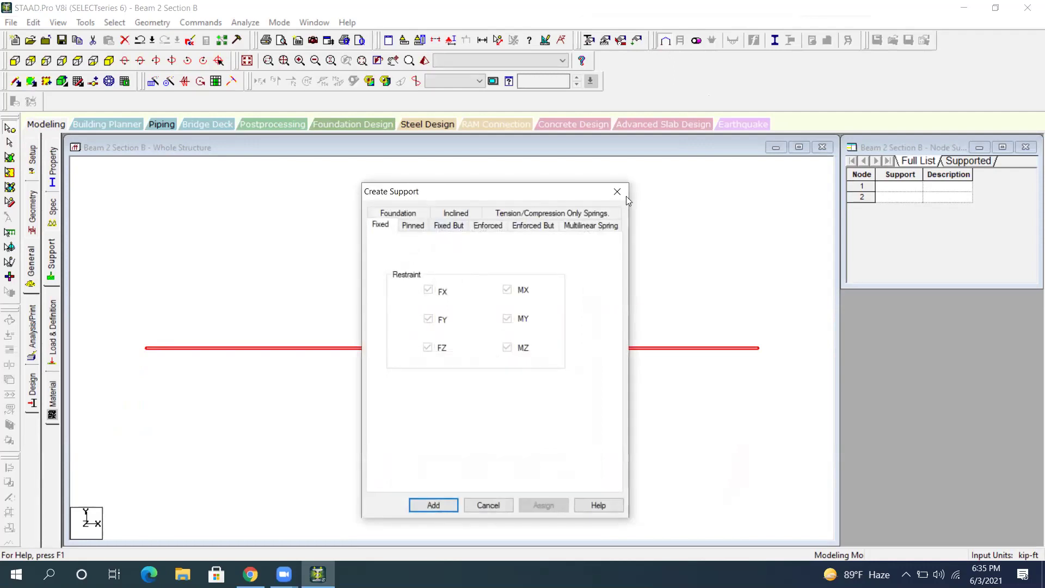
key("p")
left_click_drag(758, 346, 732, 375)
mouse_move(702, 380)
left_mouse_down()
mouse_move(767, 376)
mouse_move(735, 396)
left_mouse_up()
left_click_drag(754, 376, 755, 416)
left_click_drag(766, 378, 765, 403)
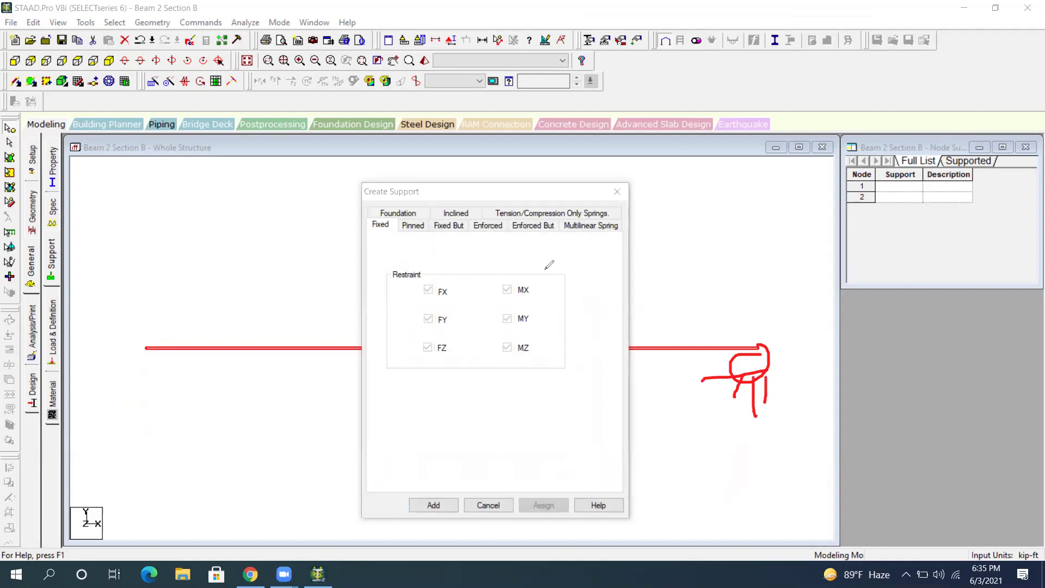
mouse_move(640, 207)
left_mouse_down()
mouse_move(434, 183)
mouse_move(362, 207)
mouse_move(404, 239)
mouse_move(582, 251)
mouse_move(640, 218)
mouse_move(630, 194)
left_mouse_up()
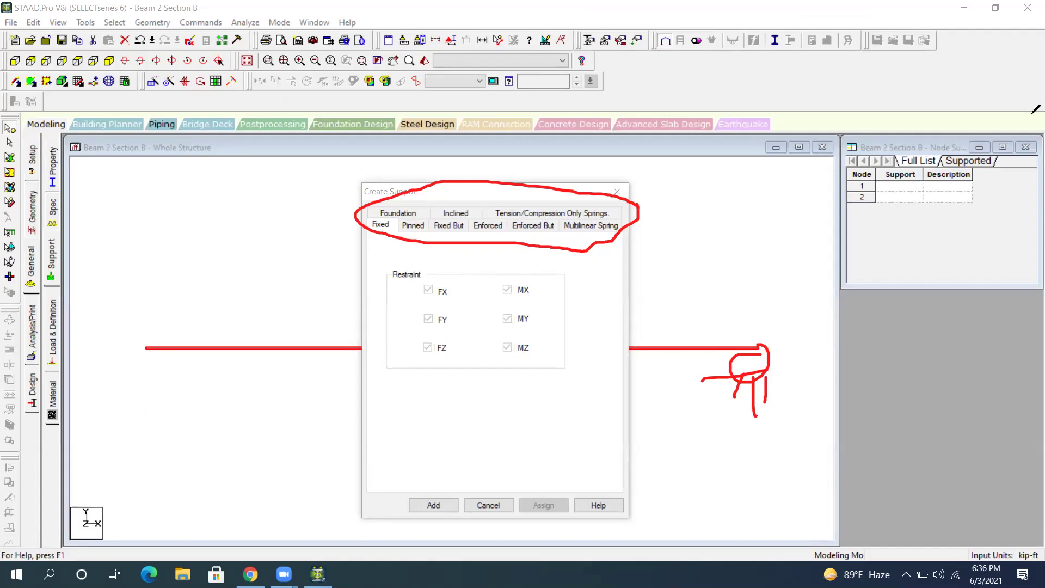
key("e")
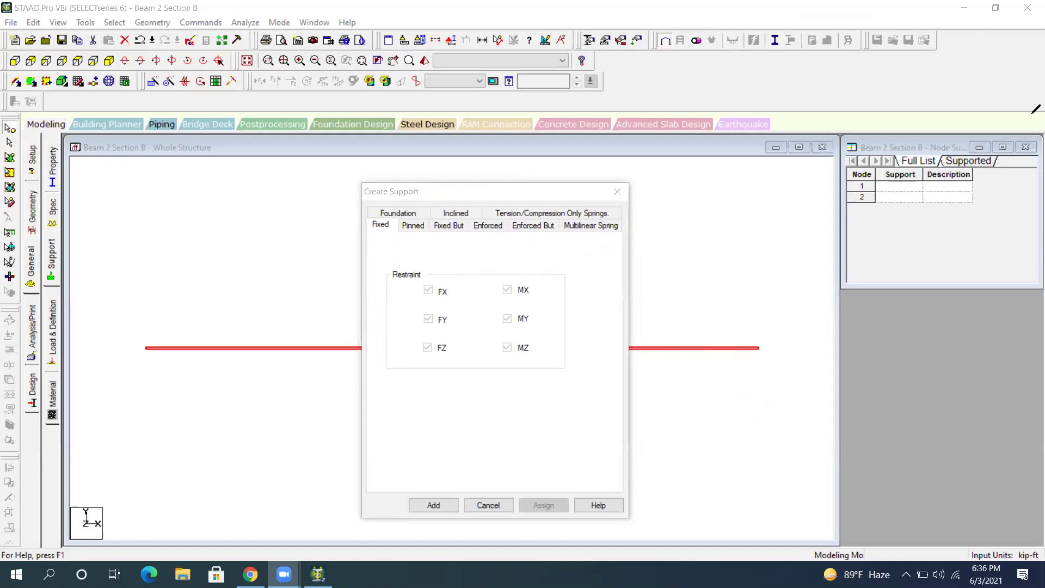
- Create a Fixed But support with FX and MZ released, marking these options before adding it to the support list
left_click(457, 225)
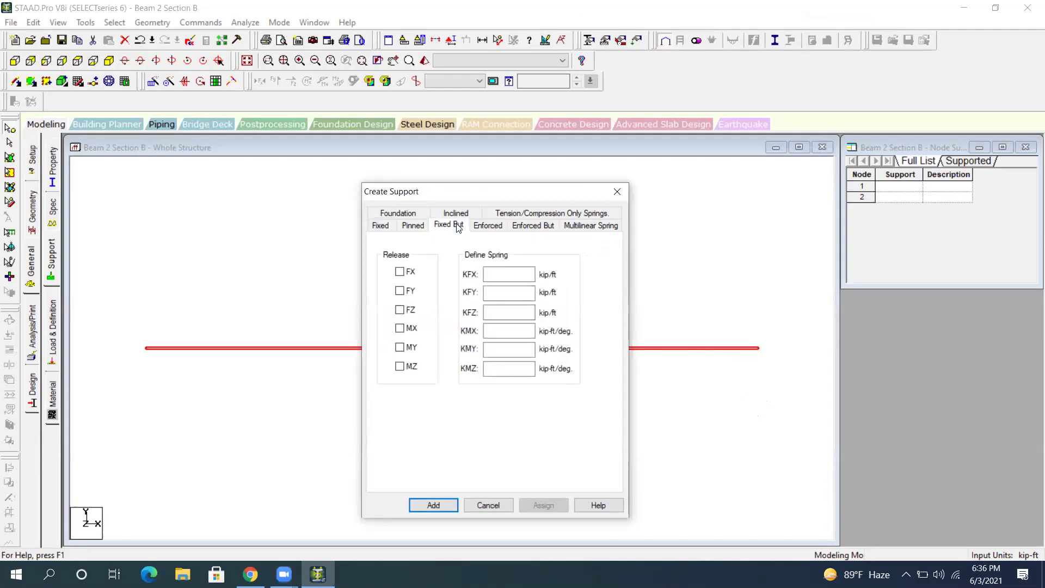
left_click(400, 271)
left_click(400, 367)
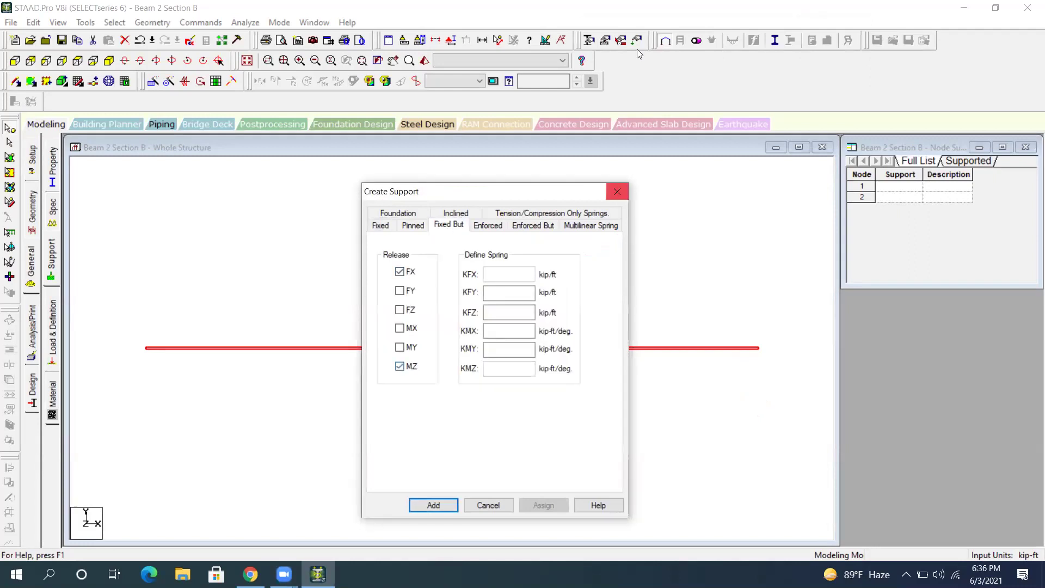
mouse_move(429, 220)
left_mouse_down()
mouse_move(473, 235)
mouse_move(390, 236)
mouse_move(373, 266)
mouse_move(397, 267)
mouse_move(381, 263)
mouse_move(359, 305)
mouse_move(400, 365)
mouse_move(389, 376)
left_mouse_up()
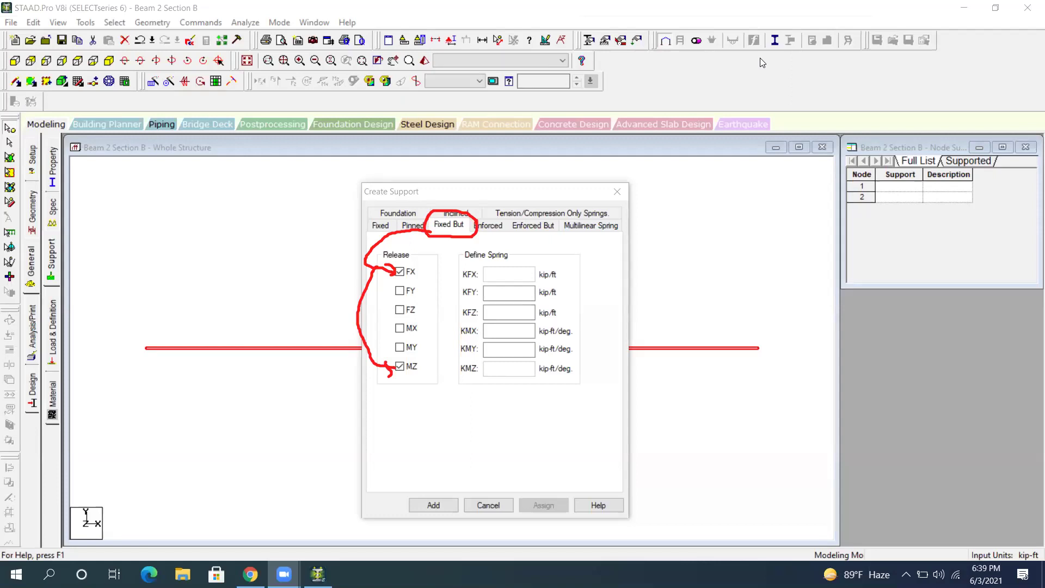
left_click(804, 64)
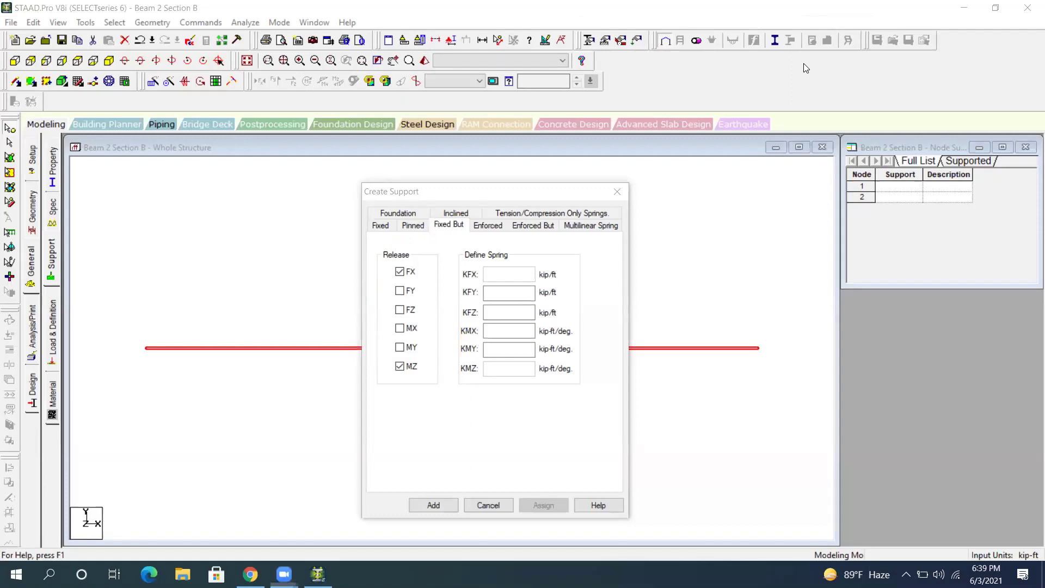
left_click(434, 506)
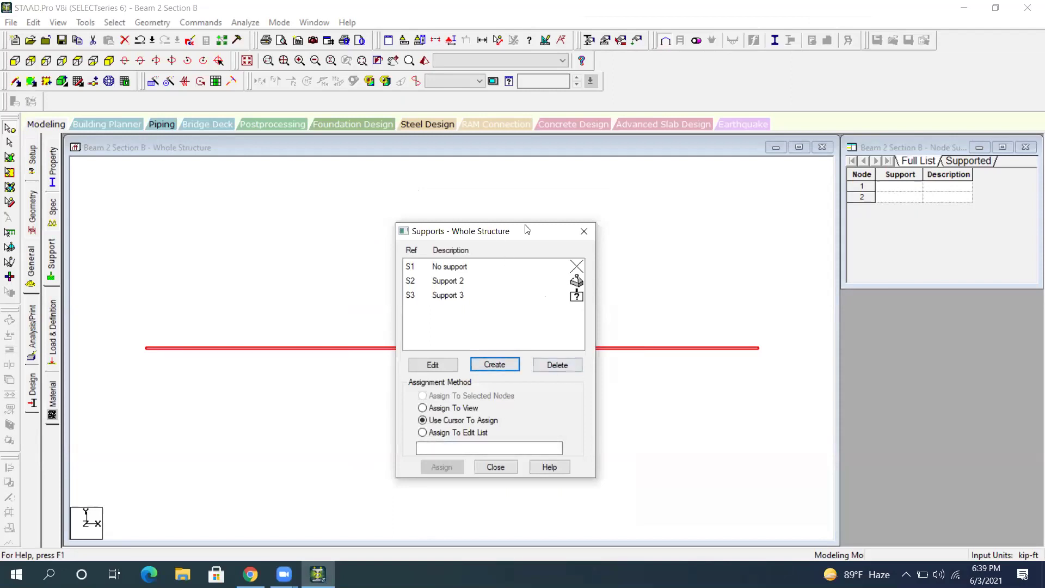
- Assign the pinned Support 2 to the node at the beam's left end using the Assign To Selected Nodes method
left_click_drag(527, 229, 970, 214)
left_click(903, 266)
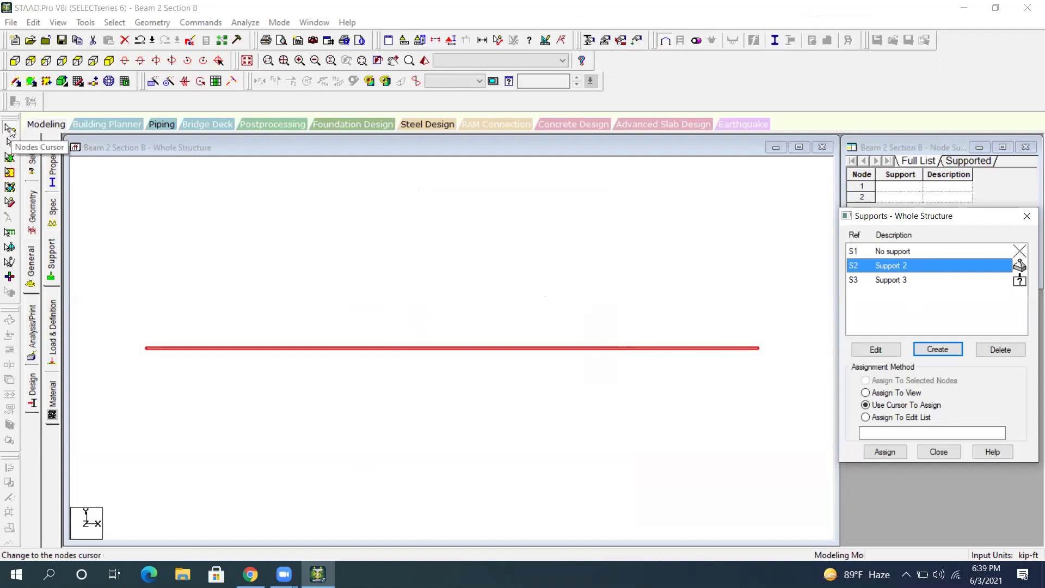
left_click(10, 129)
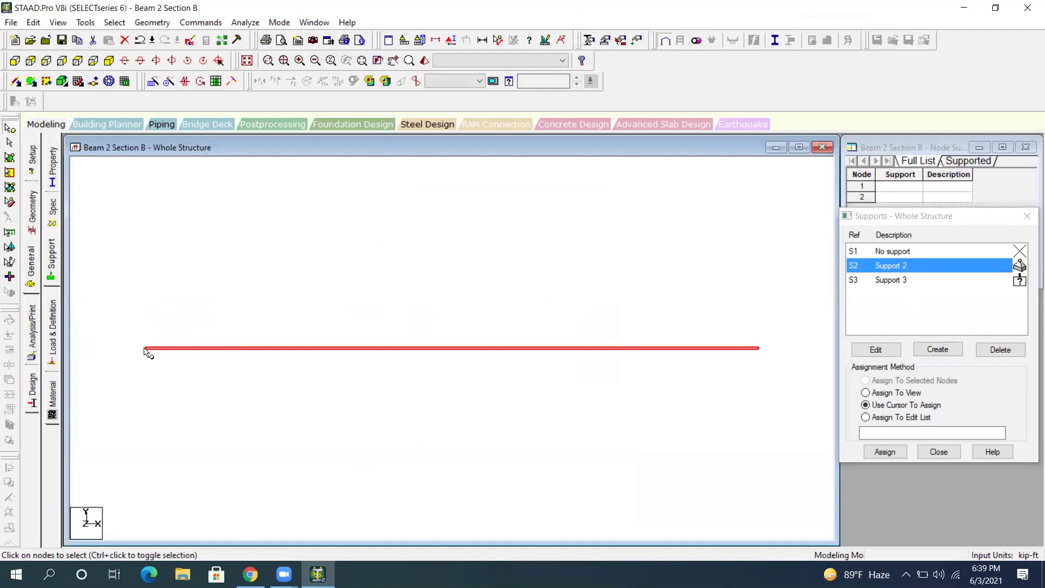
left_click_drag(172, 327, 116, 413)
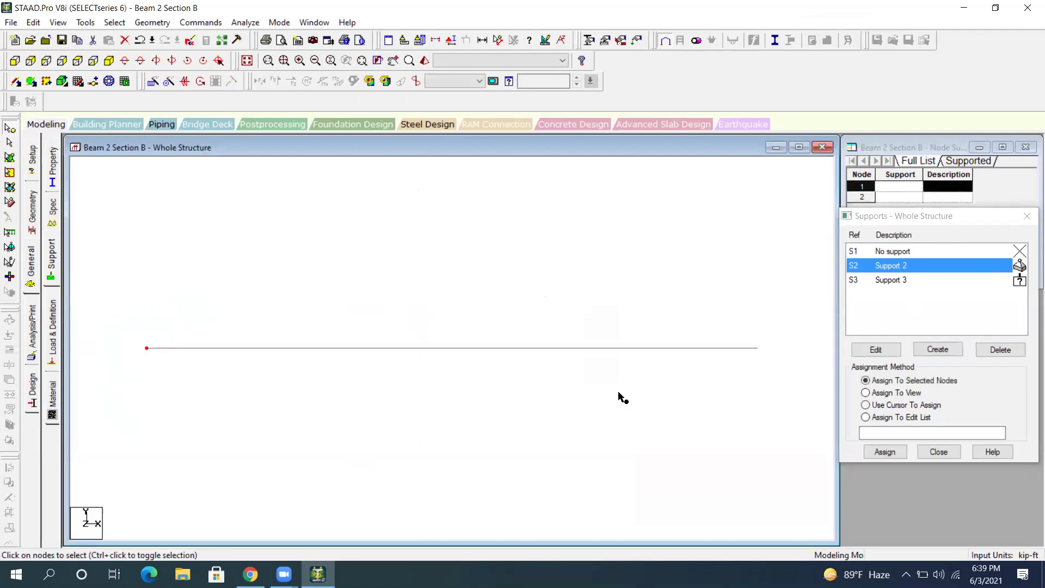
left_click(877, 454)
left_click(937, 376)
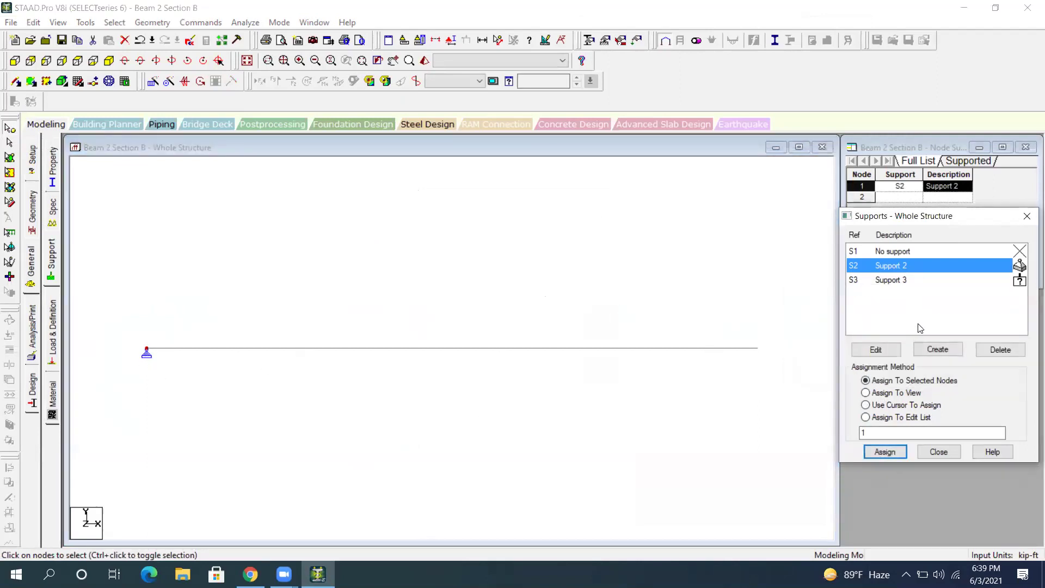
- Assign Support 3 to the node at the beam's right end using the Assign To Selected Nodes method
left_click(912, 281)
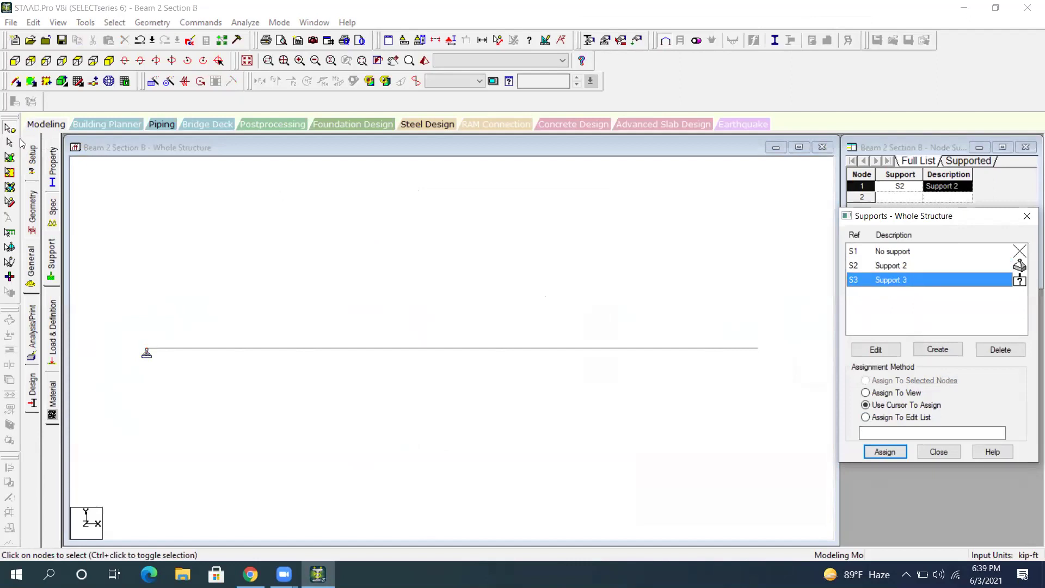
left_click(643, 313)
left_click_drag(771, 319, 728, 388)
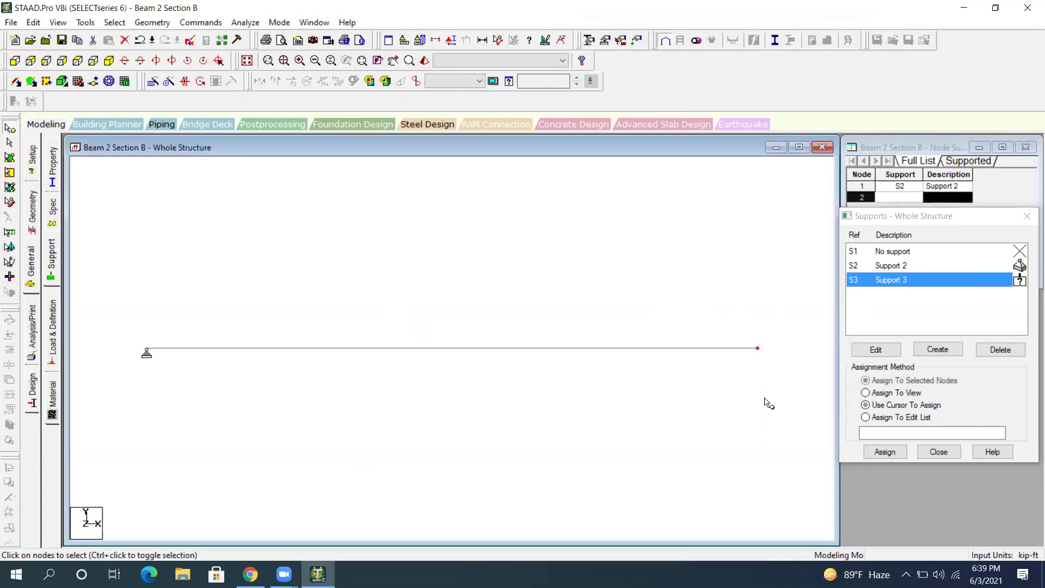
left_click(879, 453)
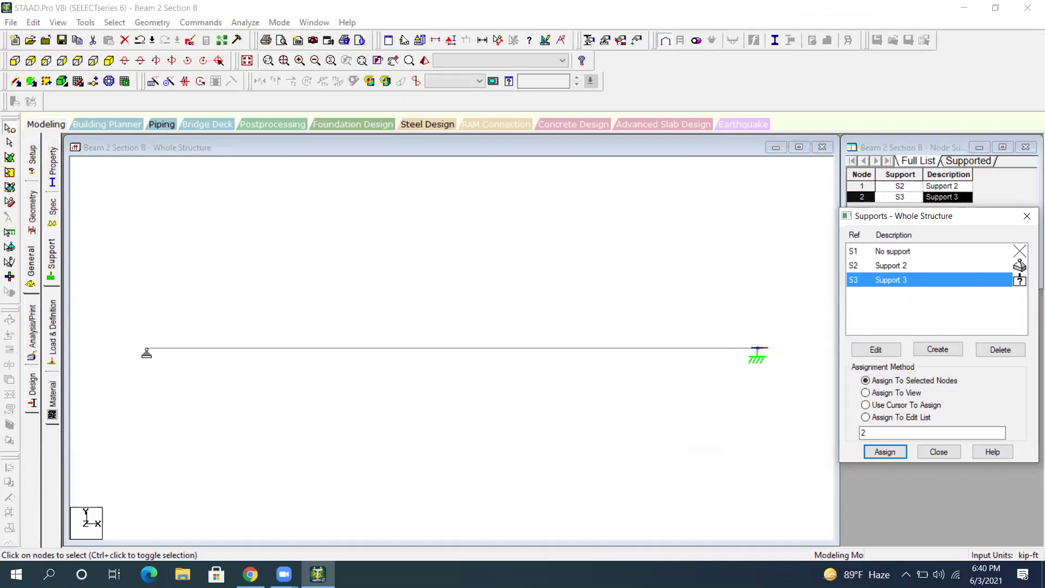
- Circle and open Load & Definition, cross out Definitions and Load Envelopes with the annotation pen, and clear the markings
mouse_move(54, 291)
left_mouse_down()
mouse_move(77, 321)
mouse_move(70, 288)
left_mouse_up()
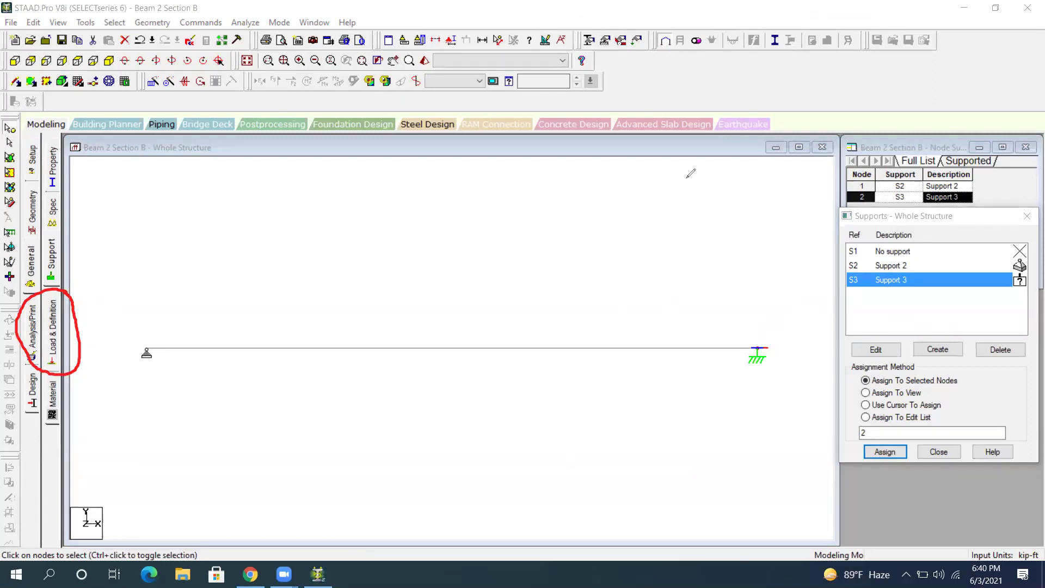
left_click(53, 326)
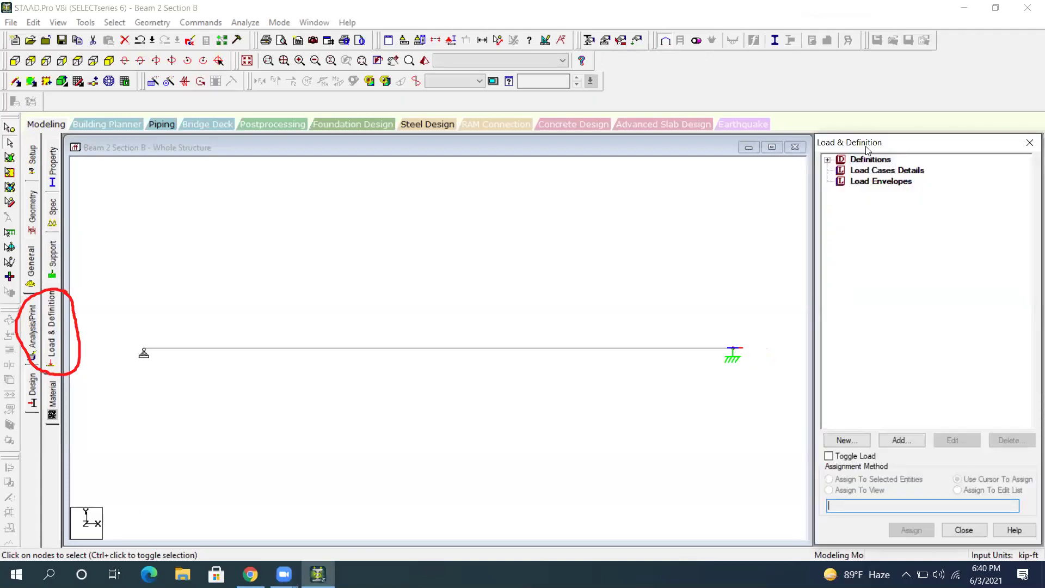
left_click_drag(867, 147, 376, 126)
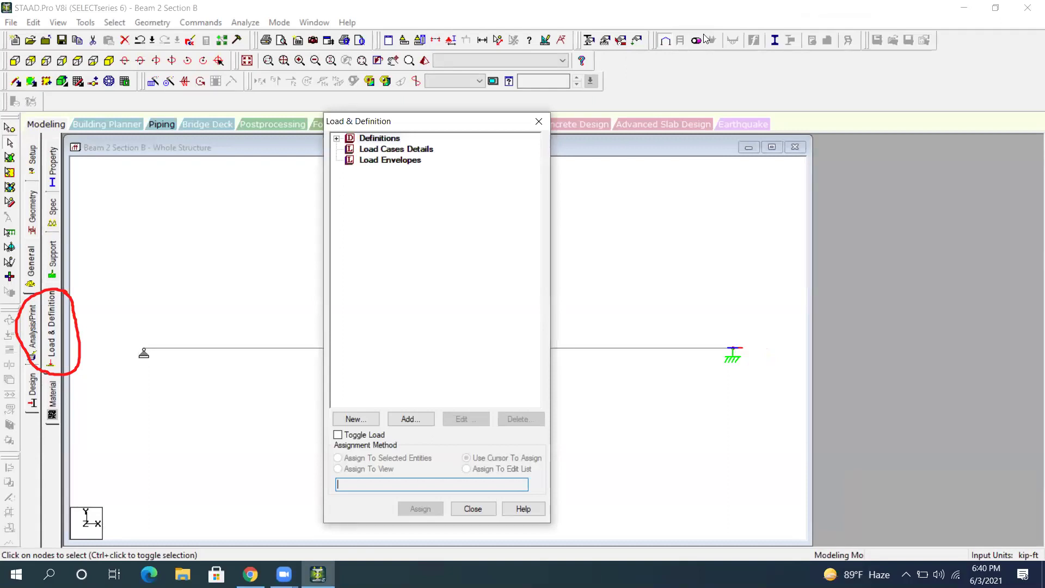
left_click_drag(403, 134, 364, 136)
mouse_move(418, 162)
left_mouse_down()
mouse_move(351, 163)
mouse_move(430, 163)
left_mouse_up()
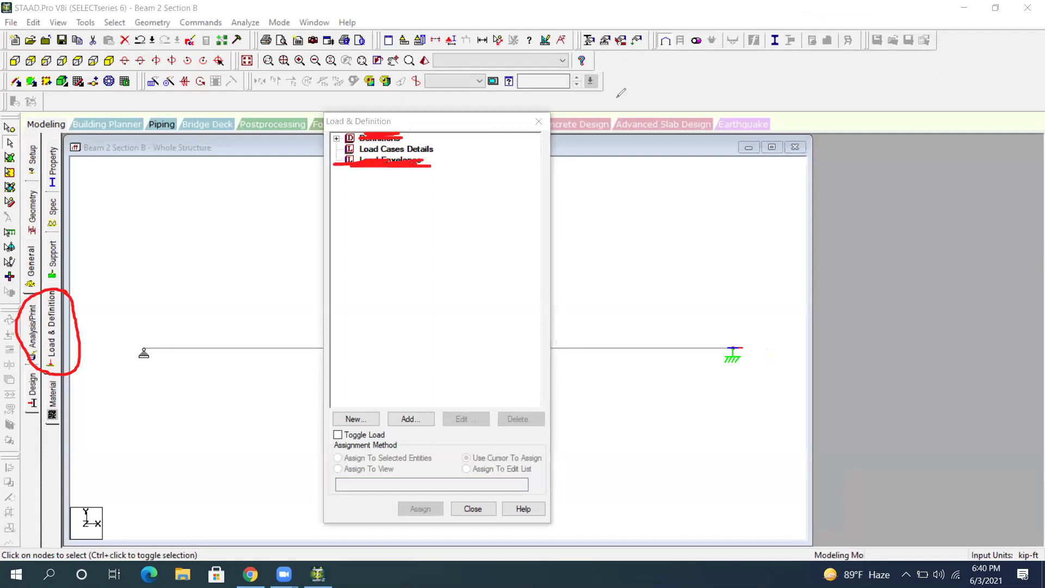
key("Escape")
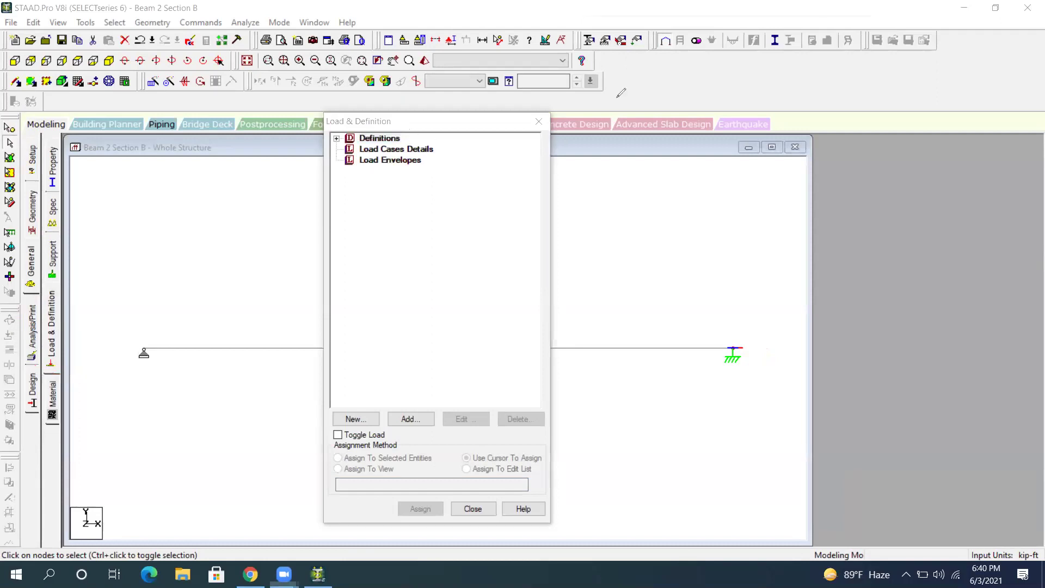
- Add primary load case number 1 titled LOAD CASE 1 with loading type None under Load Cases Details
left_click(414, 150)
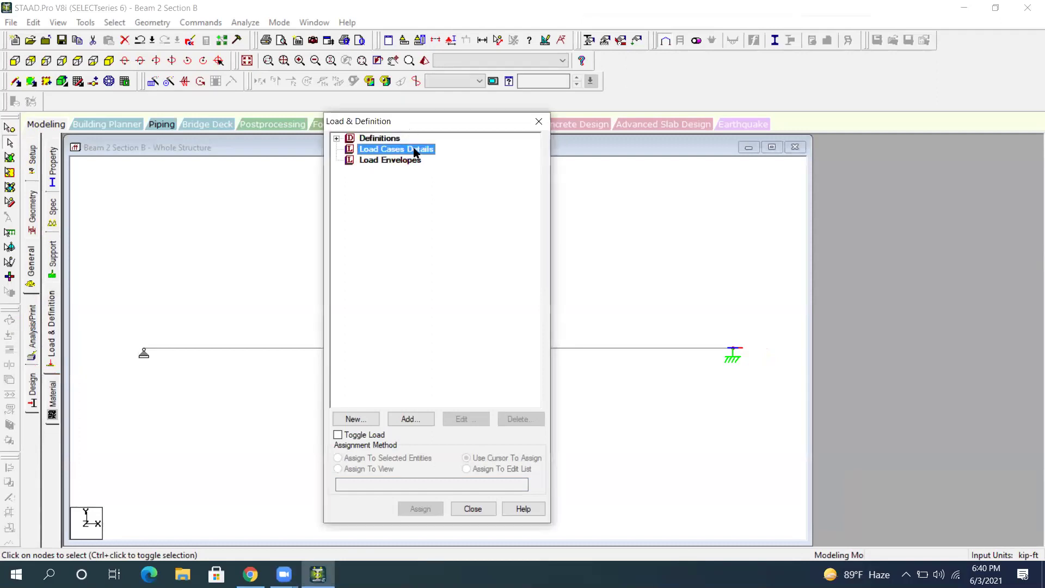
left_click(411, 419)
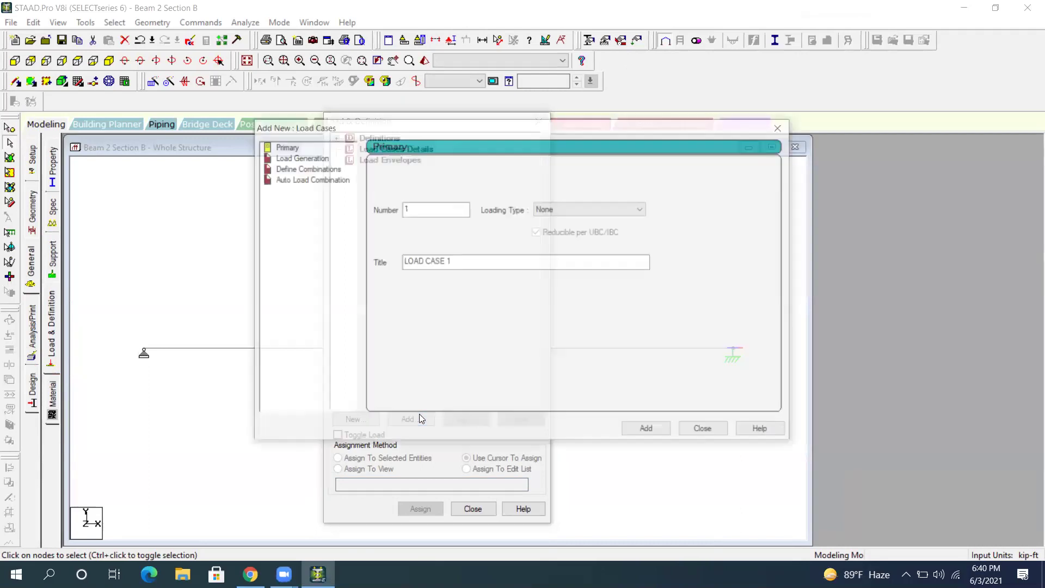
left_click(659, 433)
left_click(700, 435)
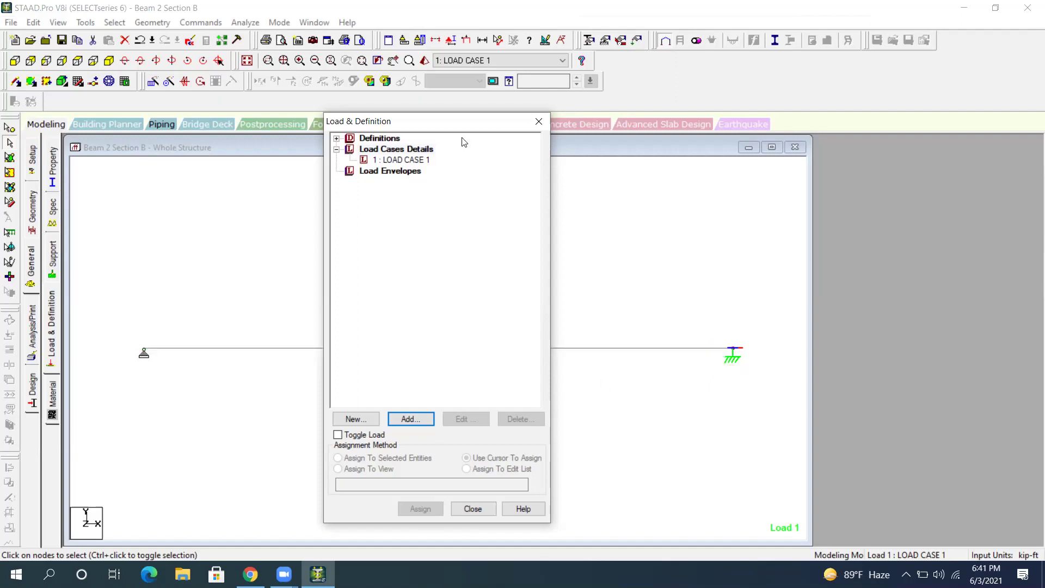
- Start a new load item for LOAD CASE 1 and show the Member Load types
left_click(417, 162)
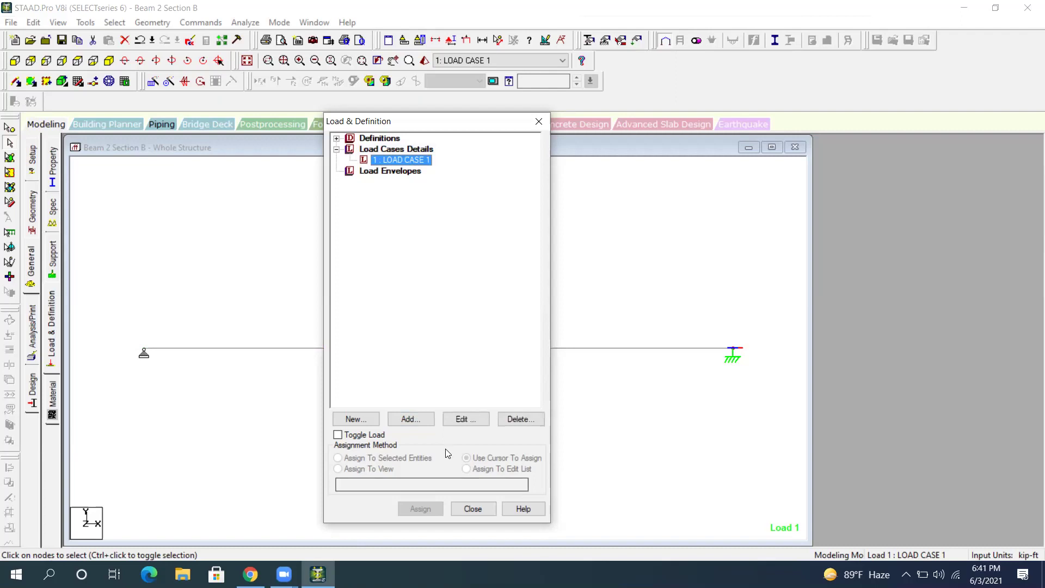
left_click(414, 420)
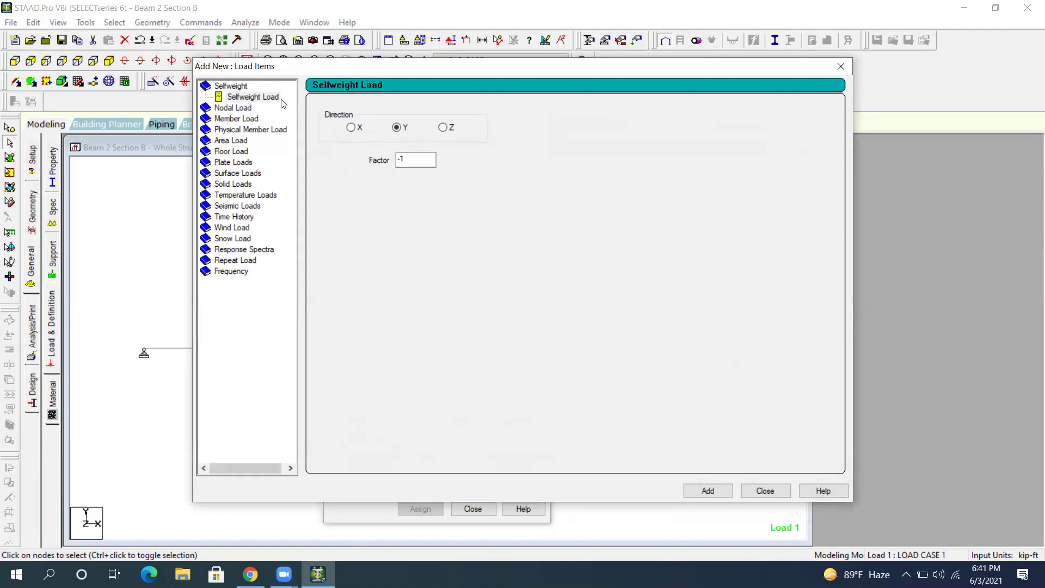
left_click(242, 120)
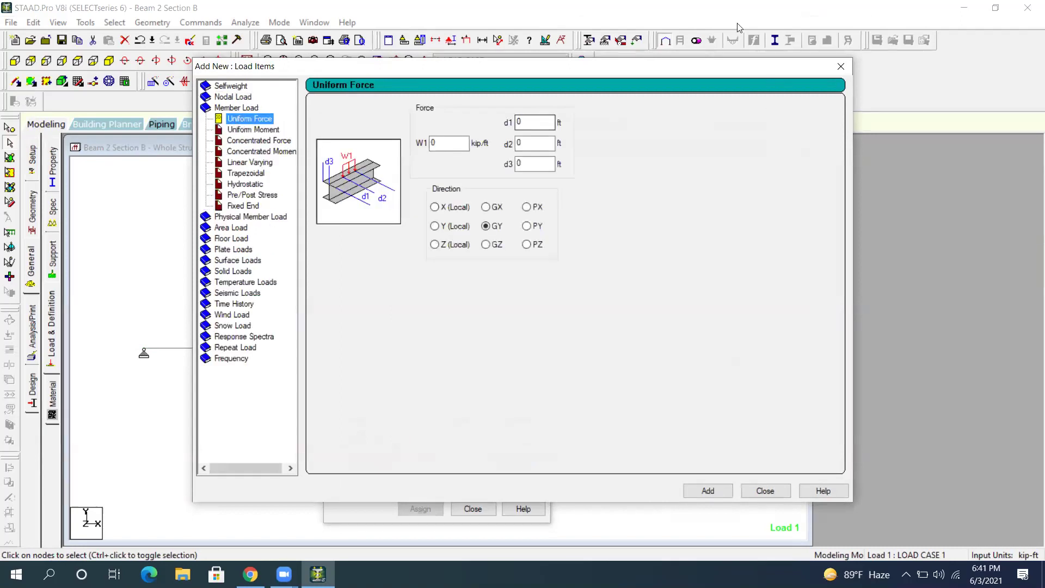
- Sketch a distributed load and downward arrows over the dialog, clear them, and circle the Member Load category
left_click_drag(396, 373, 524, 374)
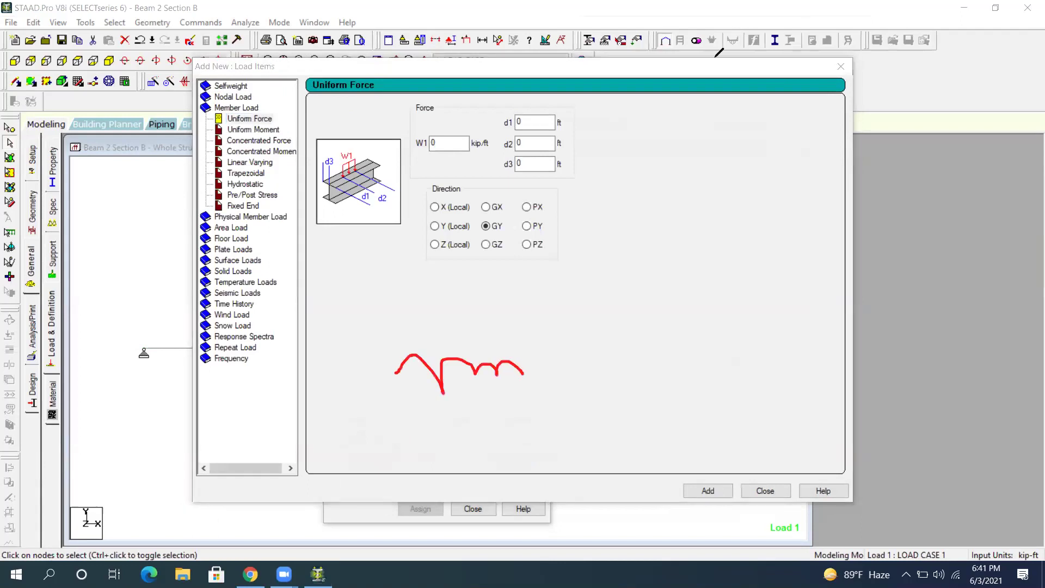
left_click_drag(773, 243, 780, 243)
mouse_move(766, 169)
left_mouse_down()
mouse_move(766, 226)
mouse_move(745, 212)
mouse_move(807, 195)
mouse_move(816, 244)
left_mouse_up()
left_click_drag(802, 226, 812, 238)
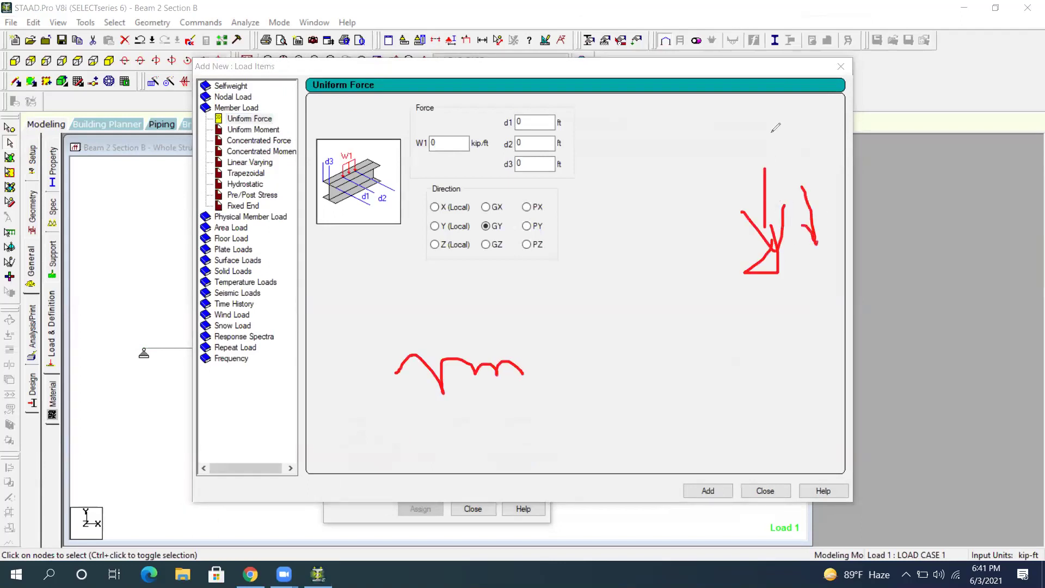
mouse_move(247, 88)
left_mouse_down()
mouse_move(256, 114)
mouse_move(261, 92)
left_mouse_up()
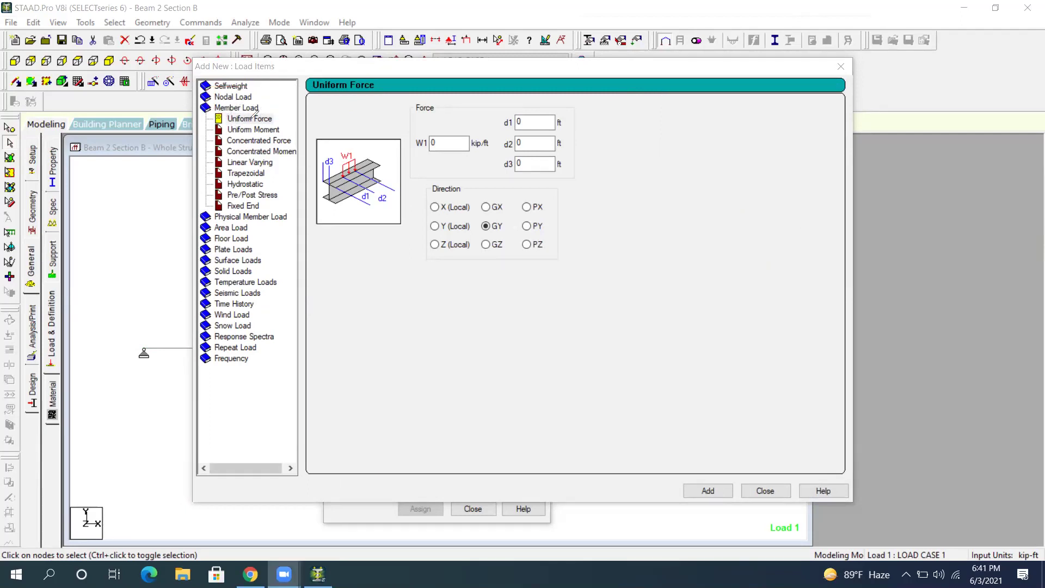
mouse_move(265, 95)
left_mouse_down()
mouse_move(201, 103)
mouse_move(234, 111)
mouse_move(268, 99)
left_mouse_up()
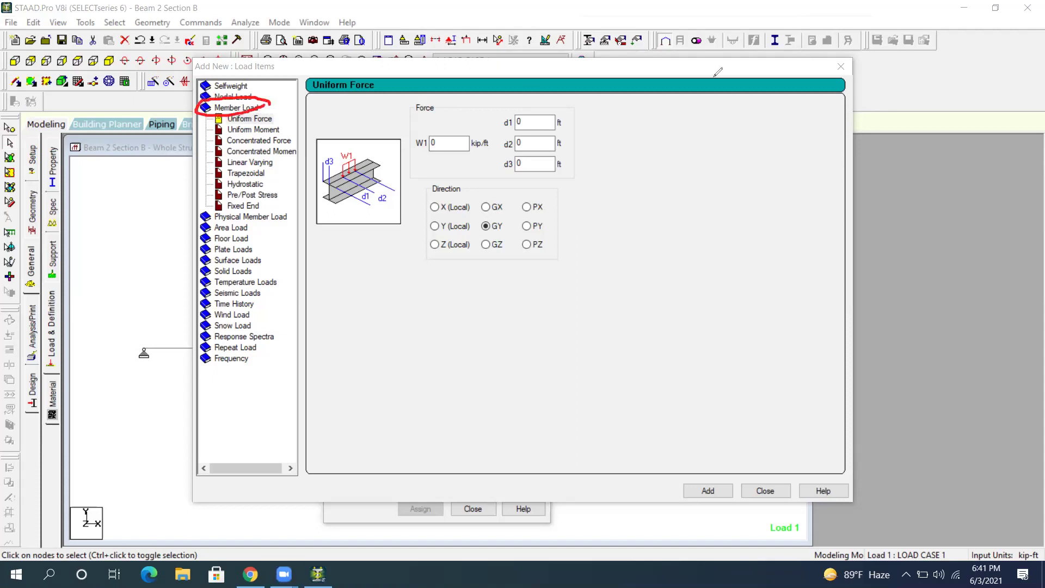
- Choose Uniform Force under Member Load and clear its W1 value
double_click(248, 108)
double_click(248, 107)
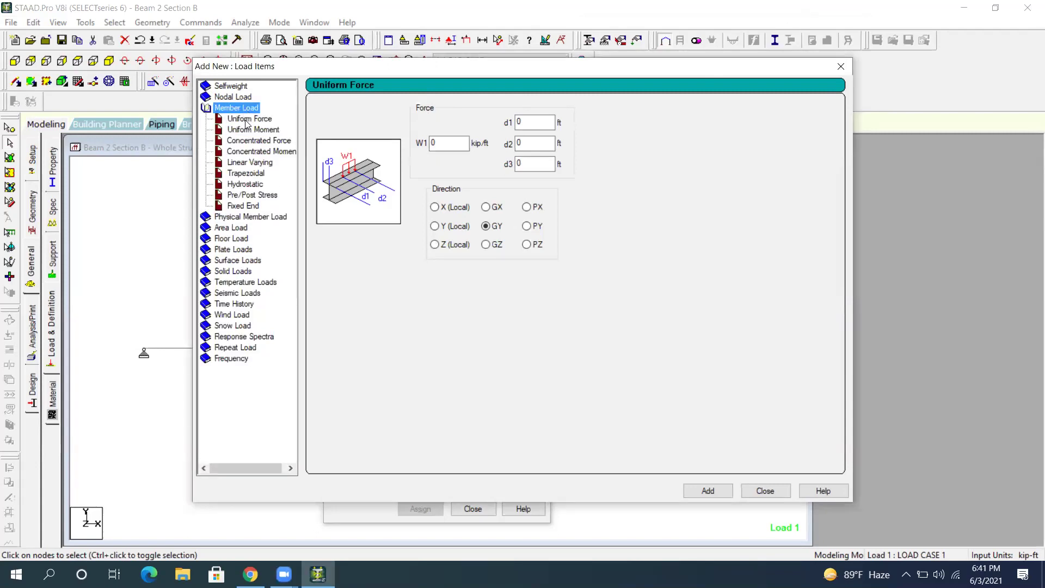
left_click(249, 118)
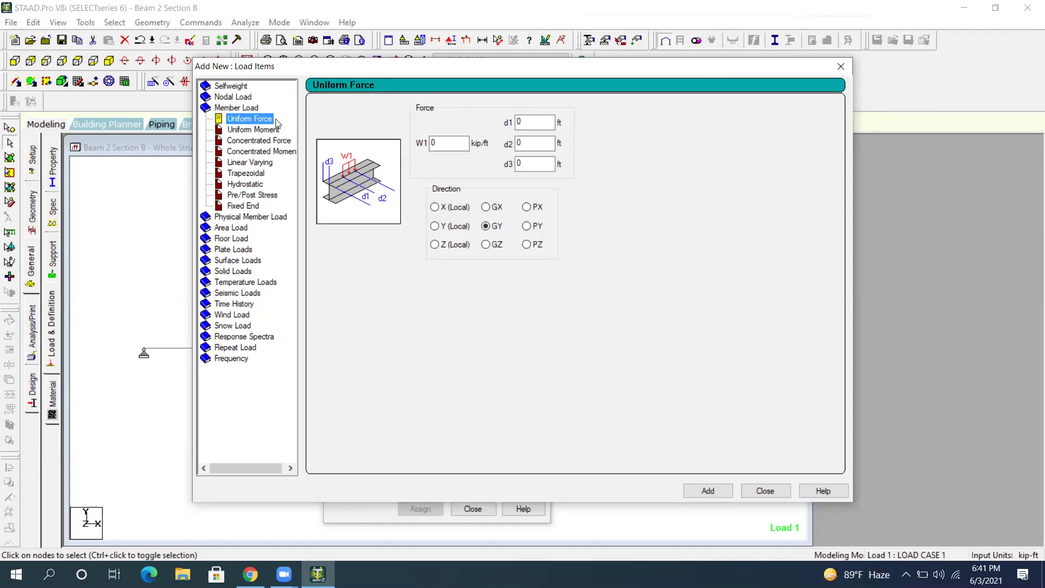
left_click(449, 144)
key("BackSpace")
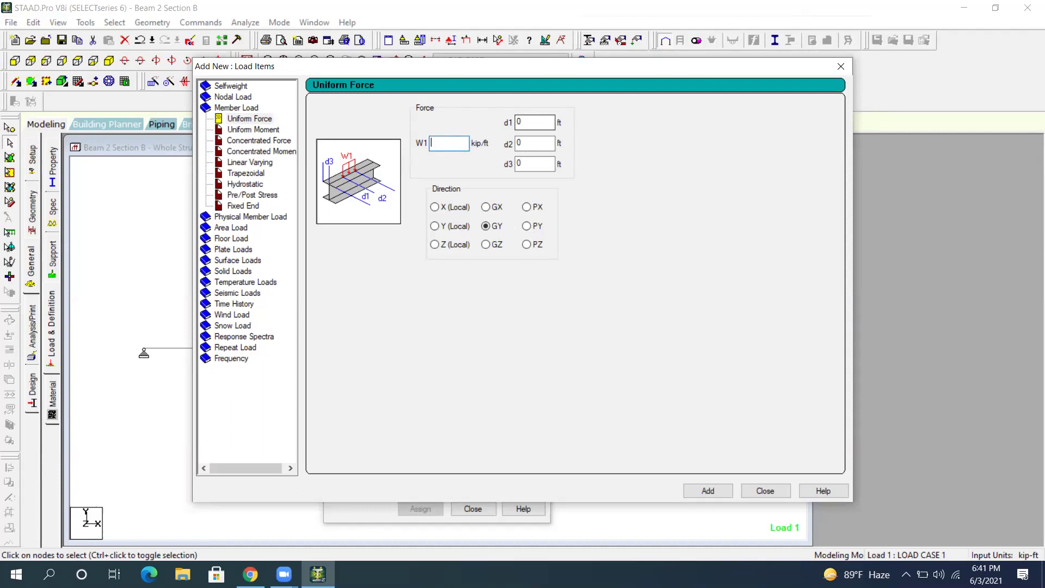
- Switch to Chrome and back to STAAD.Pro, and circle the d1, d2 and d3 distances of the uniform force
left_click(249, 574)
left_click(967, 18)
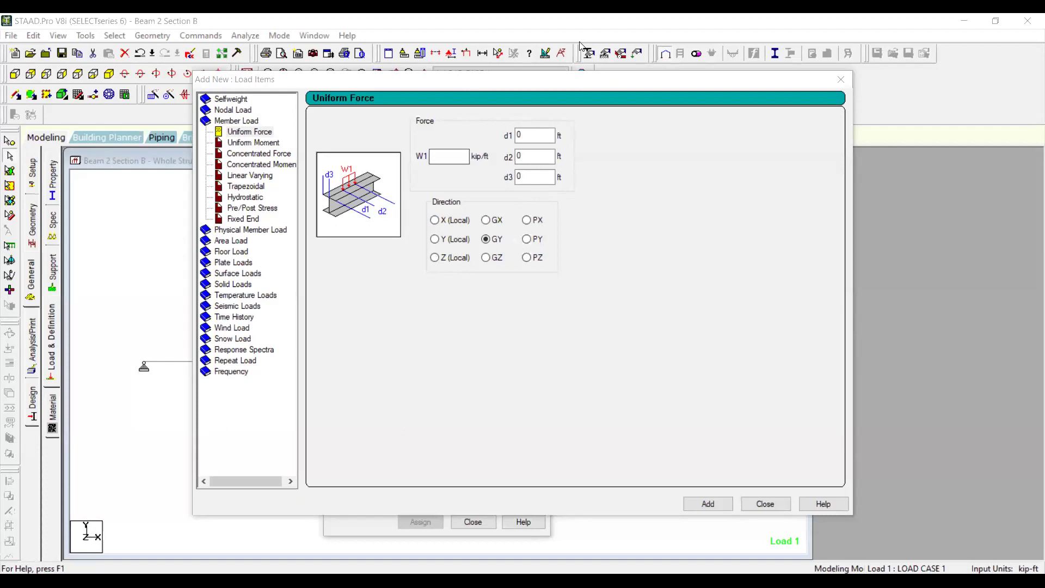
mouse_move(570, 127)
left_mouse_down()
mouse_move(521, 115)
mouse_move(503, 130)
mouse_move(497, 177)
mouse_move(533, 198)
mouse_move(567, 180)
mouse_move(570, 128)
left_mouse_up()
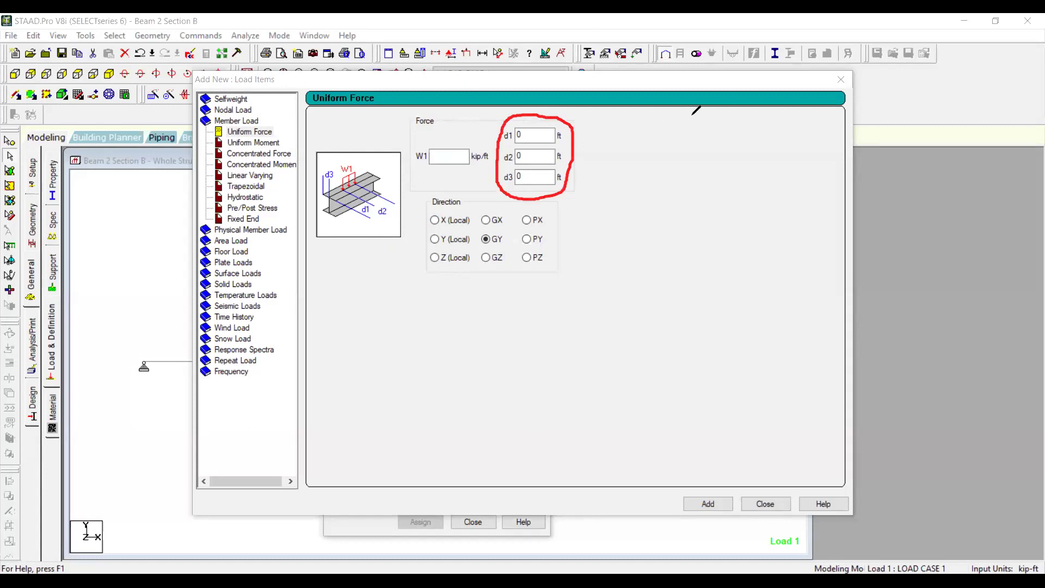
- Set the uniform force W1 to -4 kip/ft and circle the load diagram with the annotation pen
left_click(435, 158)
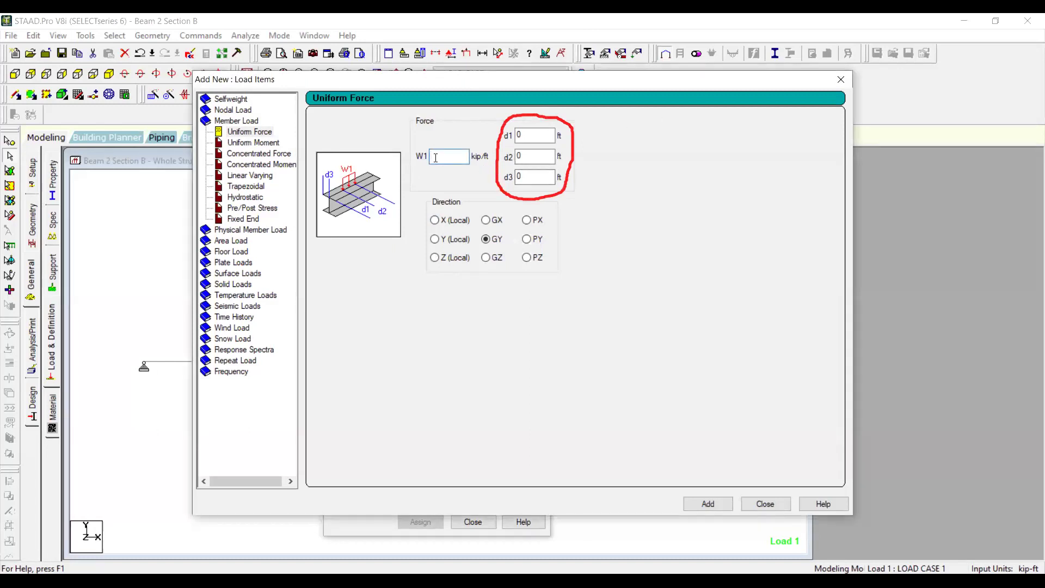
type("-4")
key("ctrl+2")
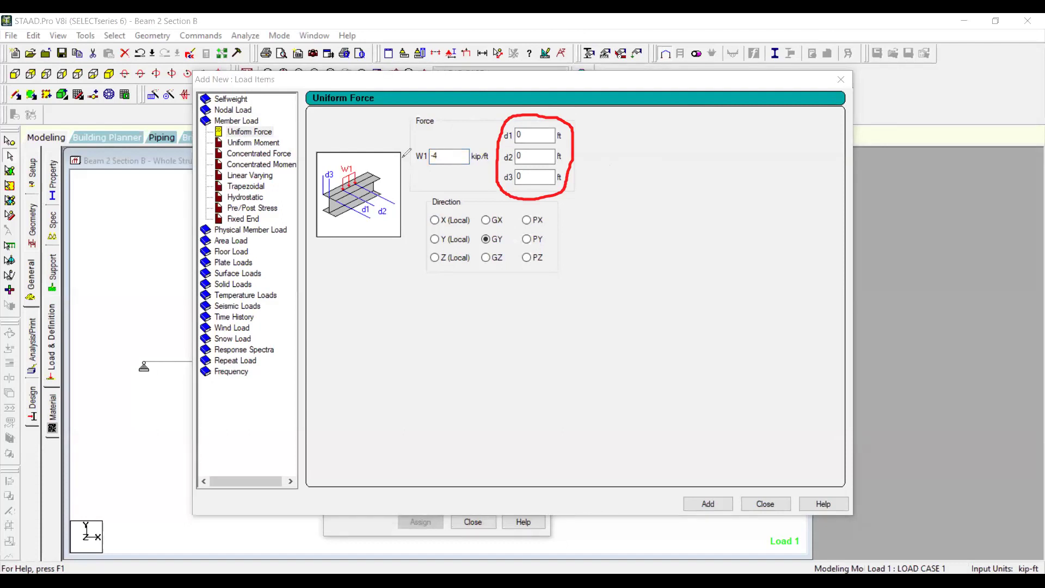
mouse_move(400, 158)
left_mouse_down()
mouse_move(397, 145)
mouse_move(374, 145)
mouse_move(324, 163)
mouse_move(323, 215)
mouse_move(370, 248)
mouse_move(409, 211)
mouse_move(402, 146)
left_mouse_up()
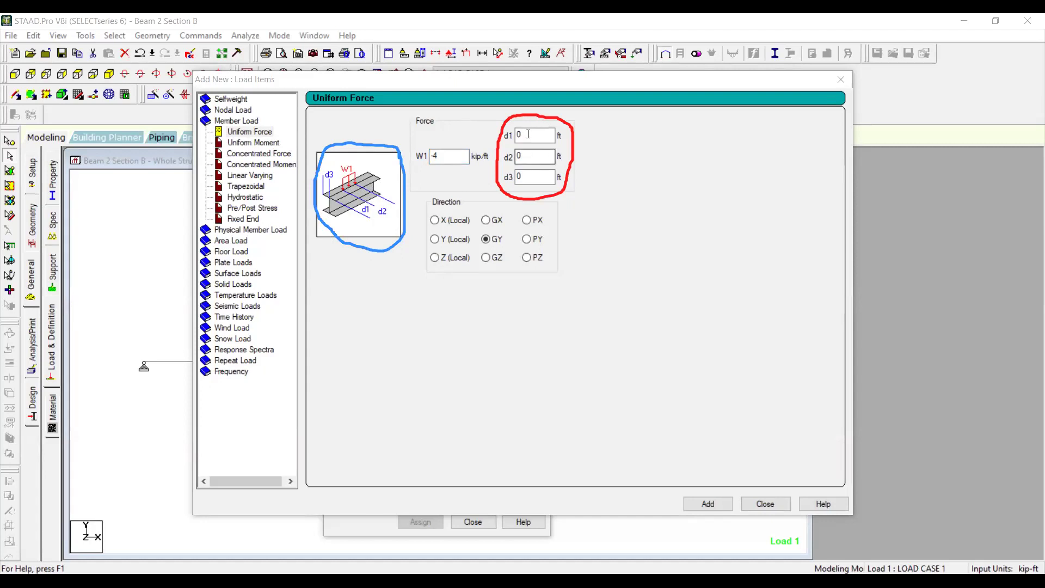
- Set the uniform force distances to d1 2 ft, d2 -4 ft and d3 0 ft
left_click(528, 132)
key("BackSpace")
type("2")
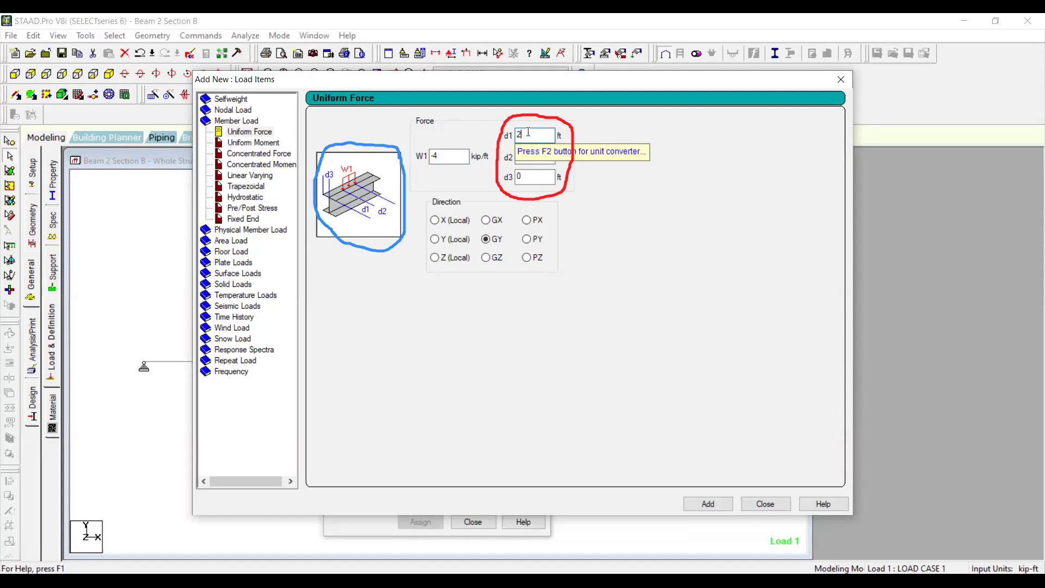
left_click(537, 152)
key("BackSpace")
type("-4")
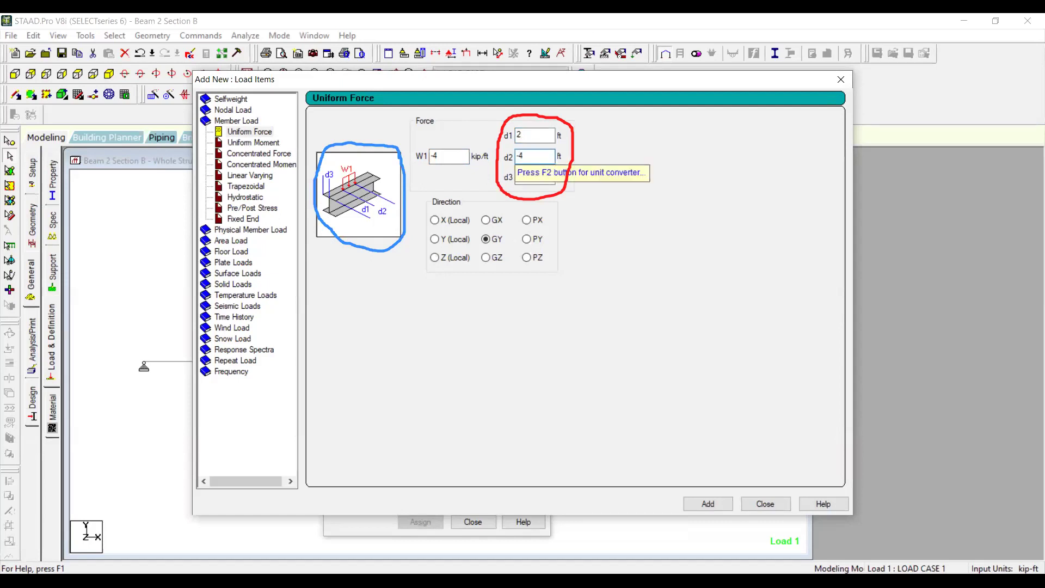
left_click(535, 177)
key("BackSpace")
type("0")
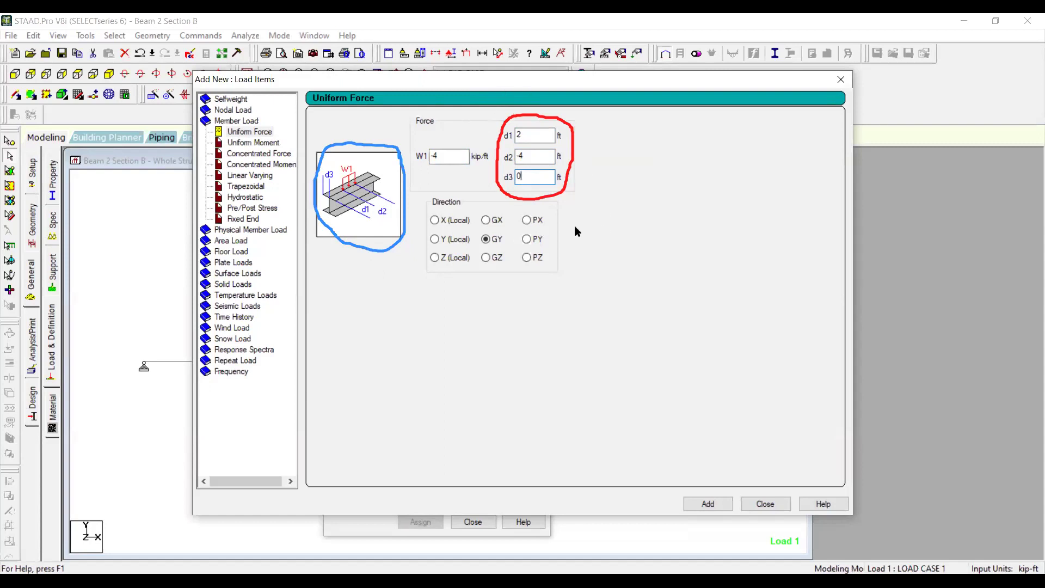
- Correct d2 to 4 ft, add the GY uniform force to LOAD CASE 1, and close the load items dialog
left_click(522, 155)
key("BackSpace")
key("BackSpace")
type("4")
left_click(789, 504)
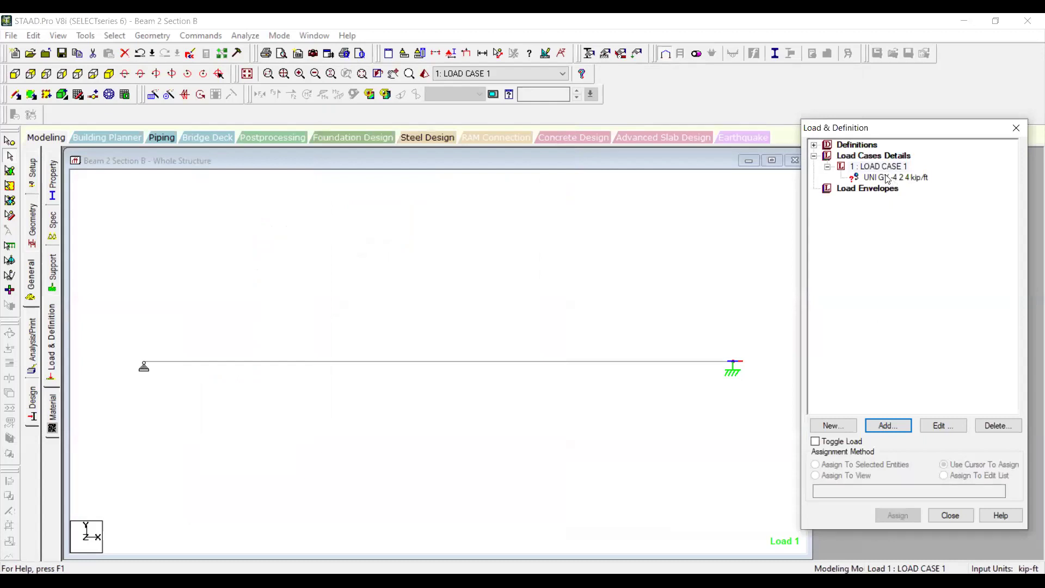
- Select the GY uniform load and beam 1 for the load assignment, and allow Auto Save to save the file
left_click(889, 178)
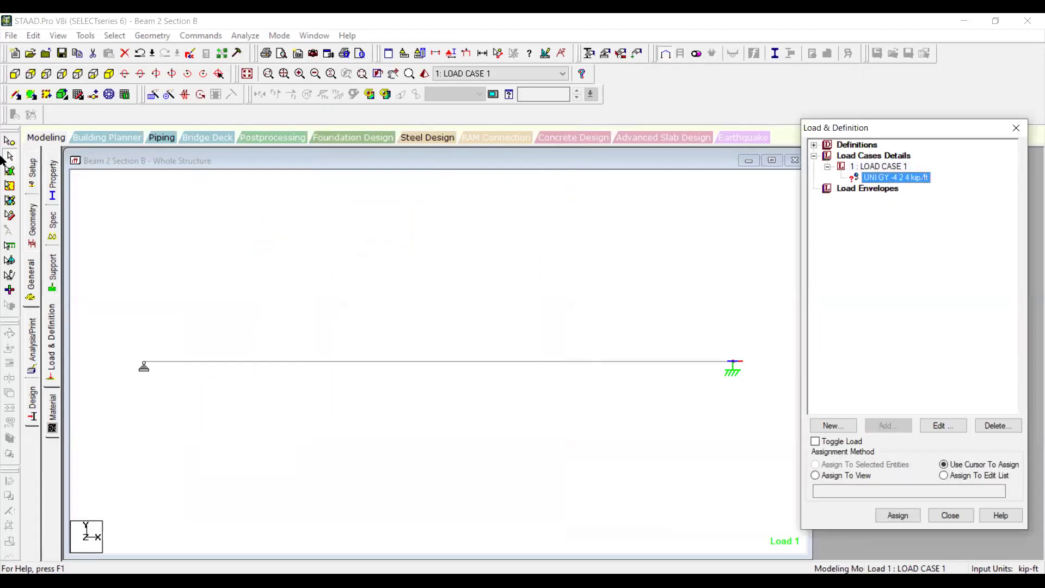
left_click(457, 368)
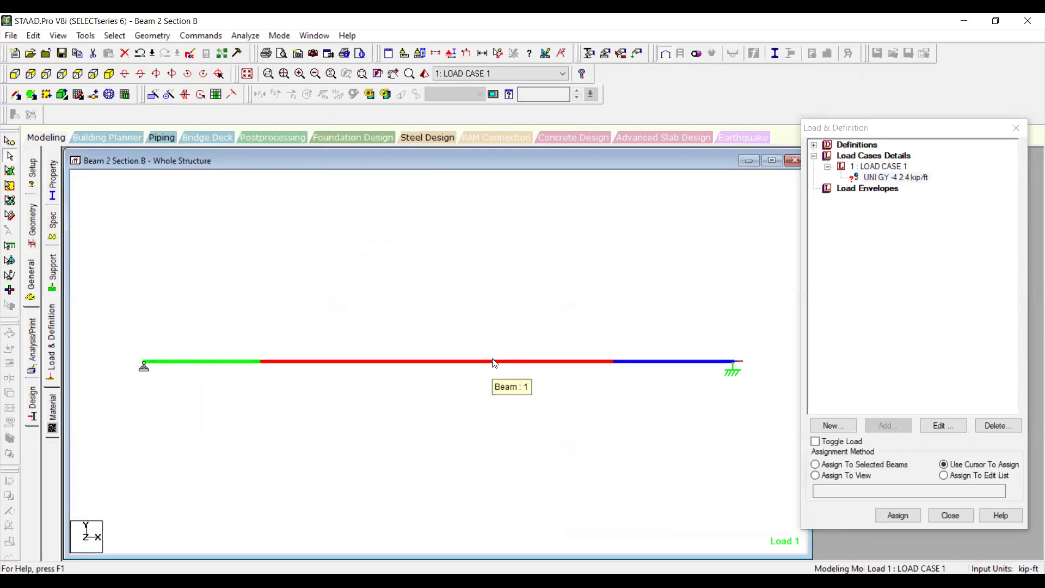
left_click(523, 362)
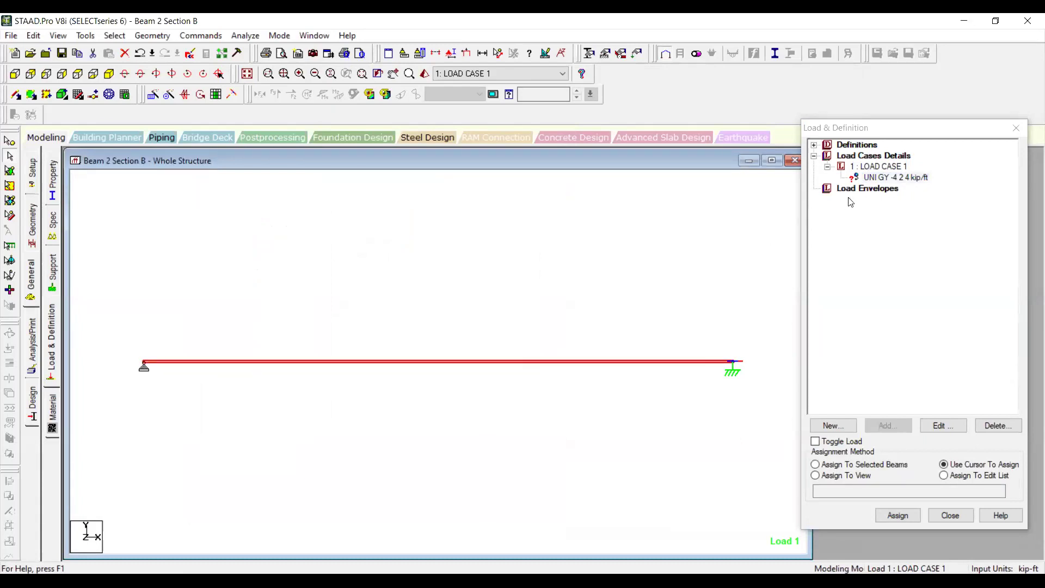
left_click(906, 179)
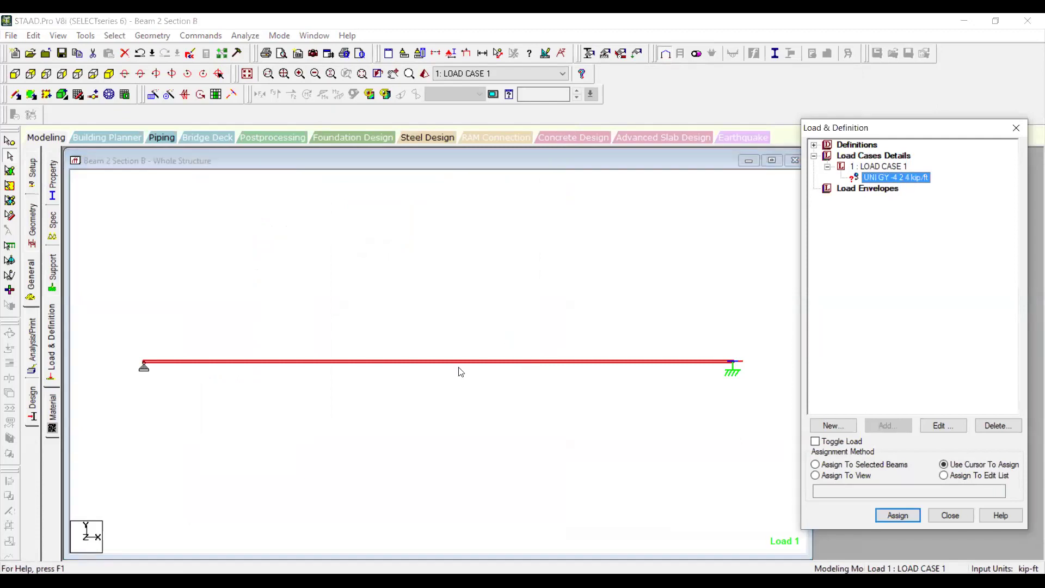
left_click(511, 371)
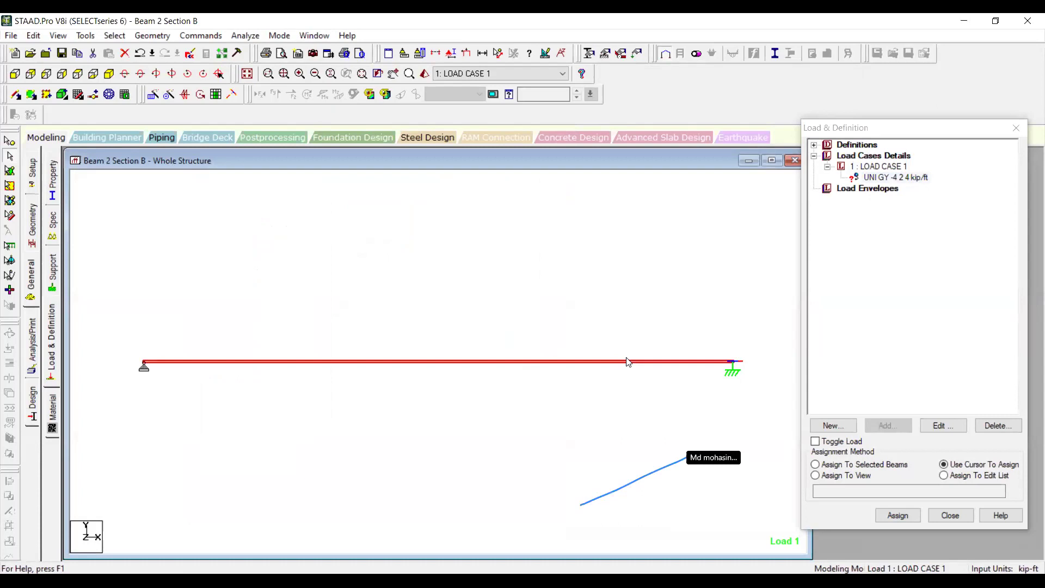
left_click(534, 365)
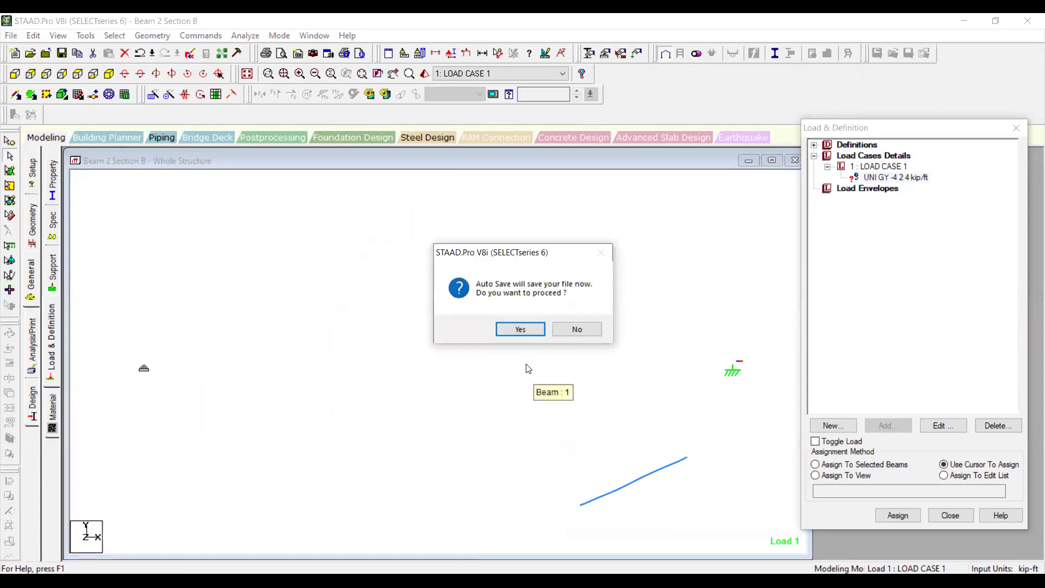
key("Return")
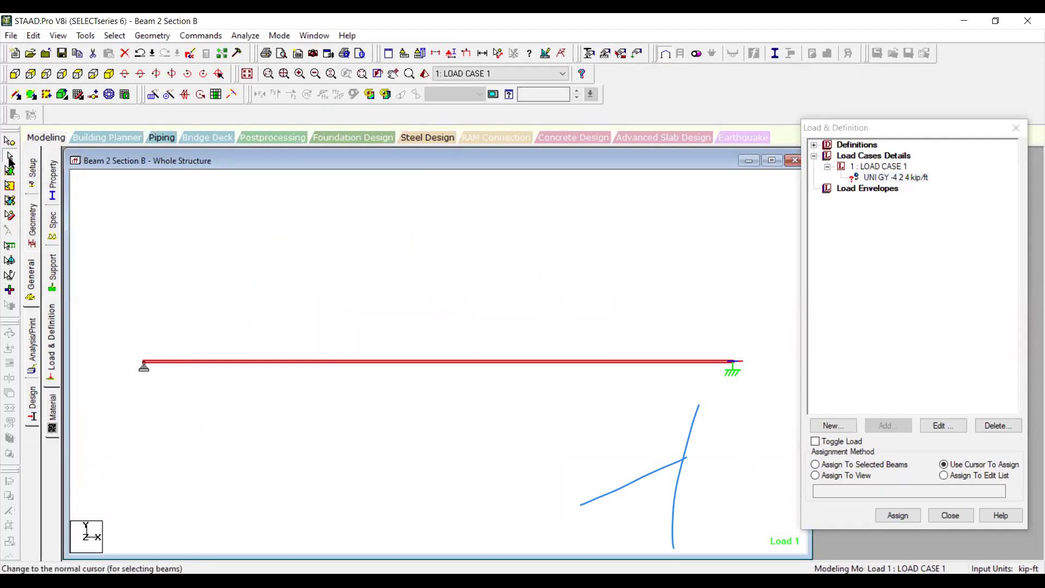
- Assign the GY -4 kip/ft uniform load of LOAD CASE 1 to the selected beam and confirm the assignment
left_click(893, 179)
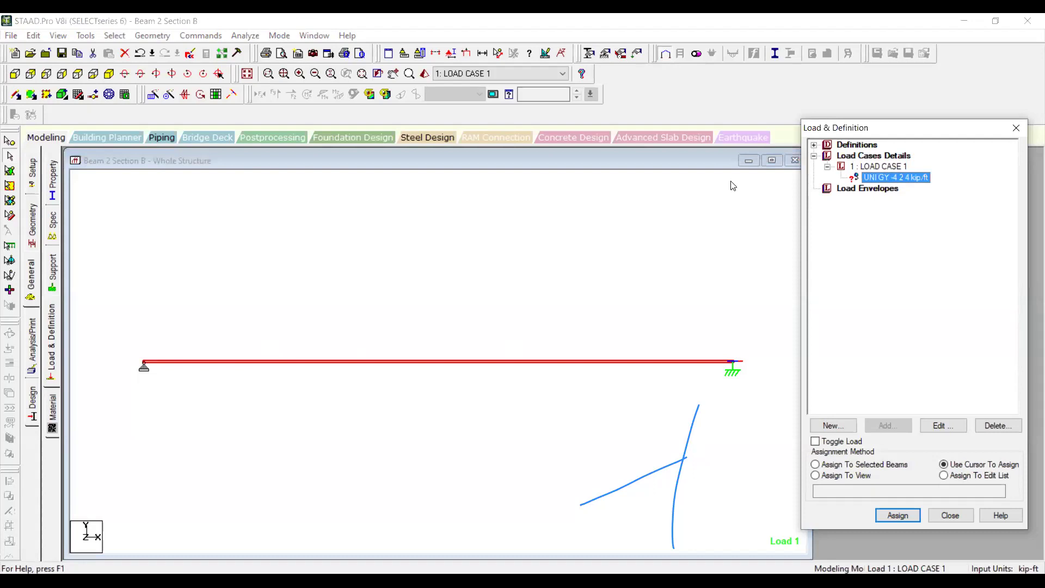
left_click(218, 364)
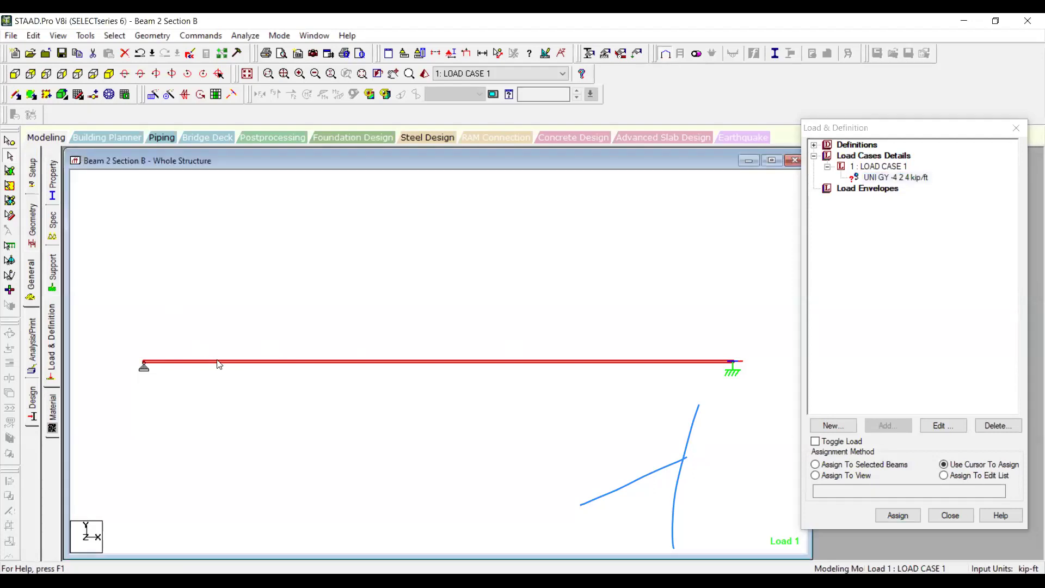
left_click(815, 465)
left_click(897, 515)
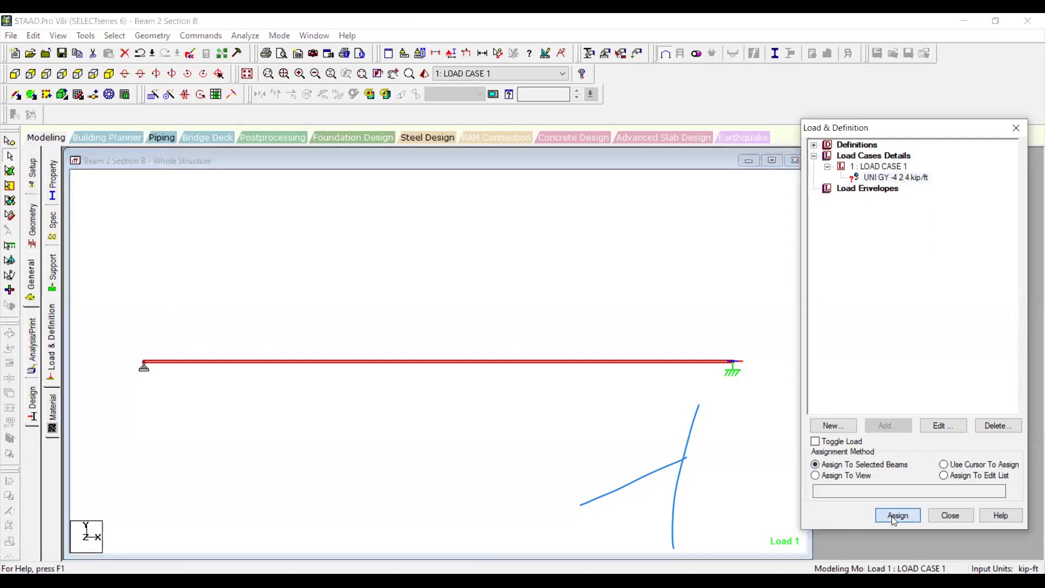
left_click(948, 362)
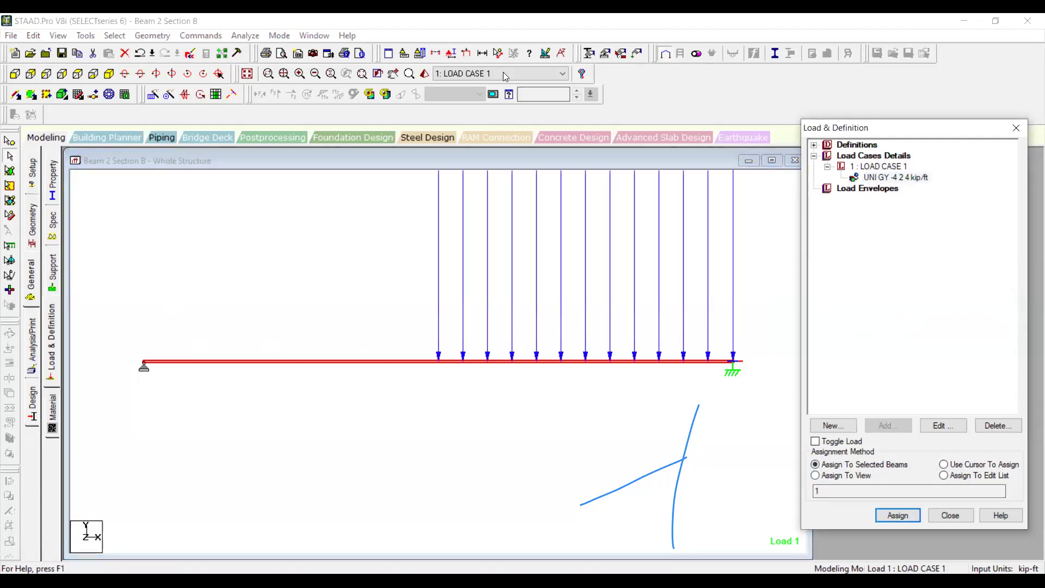